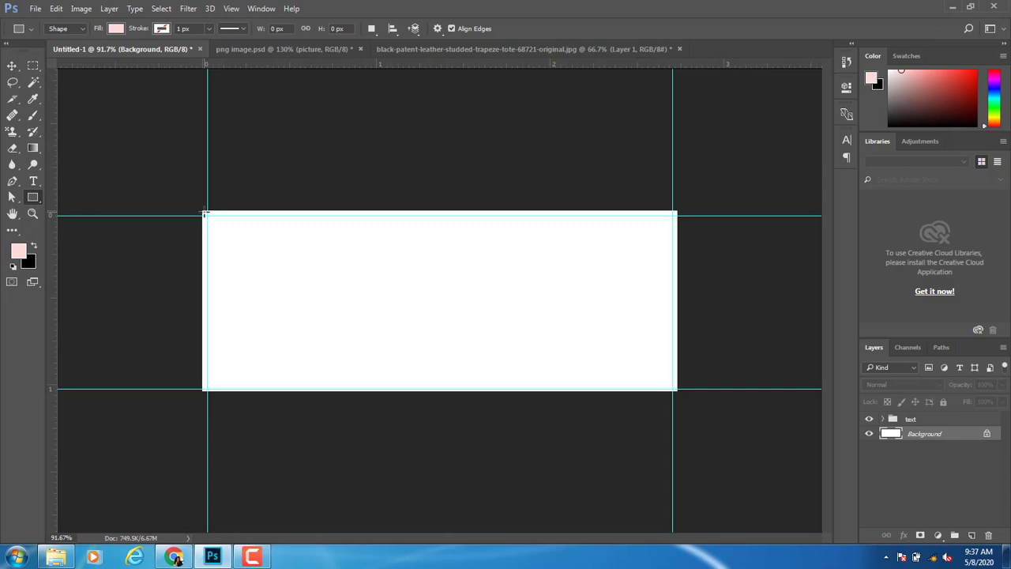
Draw a pink rectangle about 289 px square from the upper-left guide intersection of the canvas
{"action": "left_click_drag", "start_coordinate": [204, 213], "coordinate": [477, 382]}
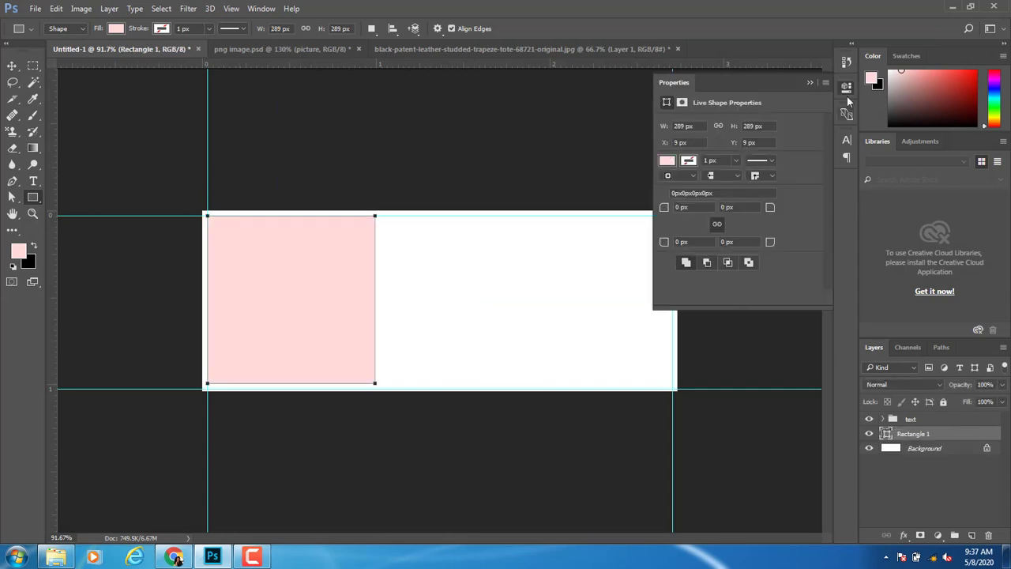
{"action": "left_click", "coordinate": [808, 82]}
{"action": "left_click", "coordinate": [11, 68]}
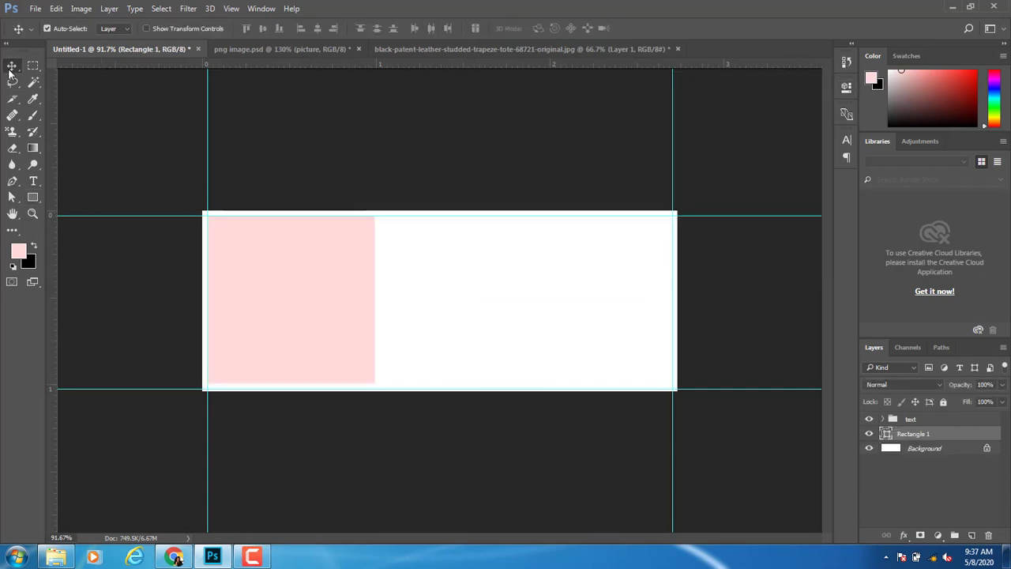
Stretch the pink rectangle on all sides so it covers the entire canvas out to its edges
{"action": "key", "text": "ctrl+t"}
{"action": "left_click_drag", "start_coordinate": [374, 299], "coordinate": [677, 300]}
{"action": "left_click_drag", "start_coordinate": [443, 214], "coordinate": [445, 210]}
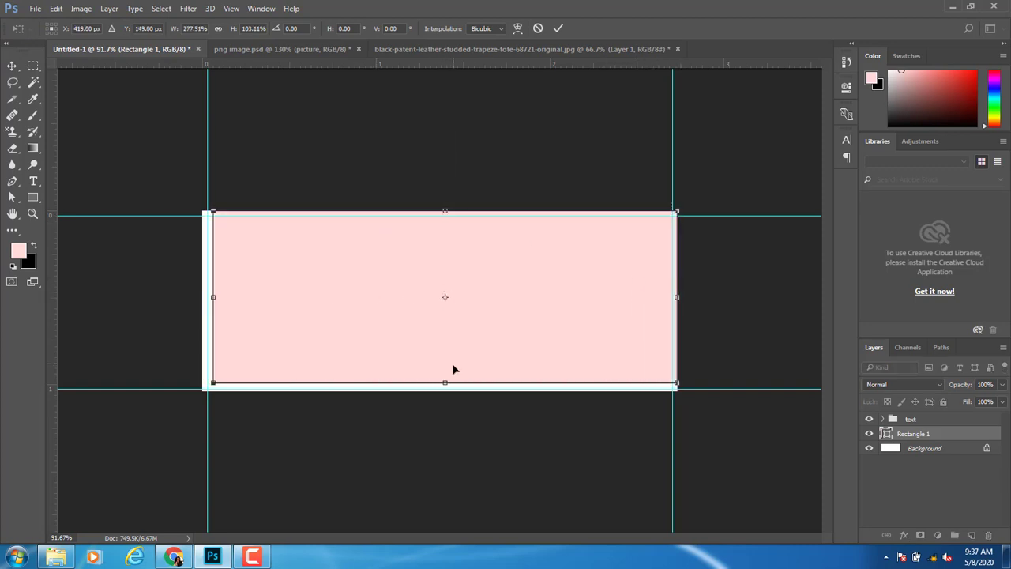
{"action": "left_click_drag", "start_coordinate": [444, 383], "coordinate": [444, 390]}
{"action": "left_click_drag", "start_coordinate": [214, 300], "coordinate": [203, 300]}
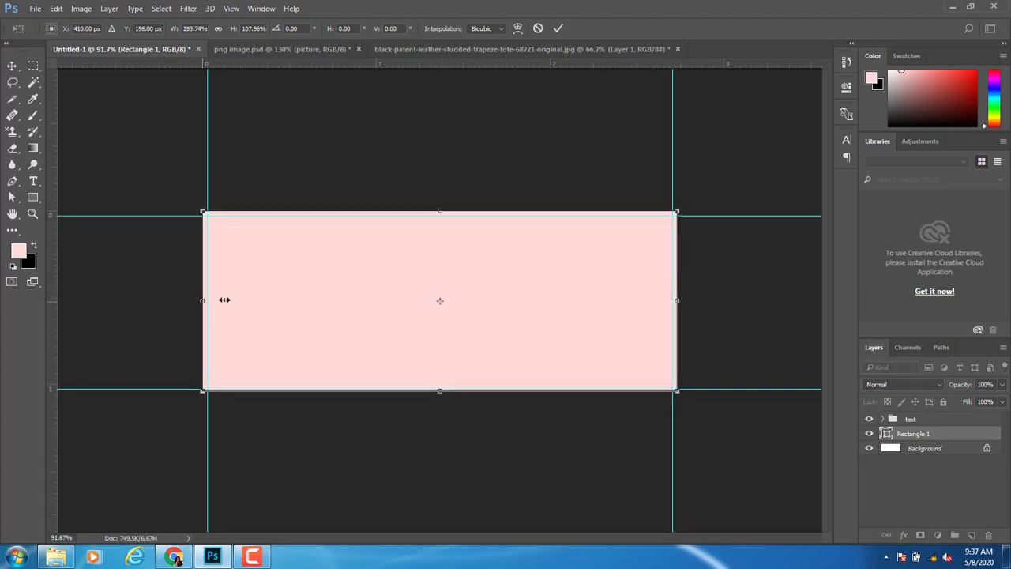
{"action": "key", "text": "Return"}
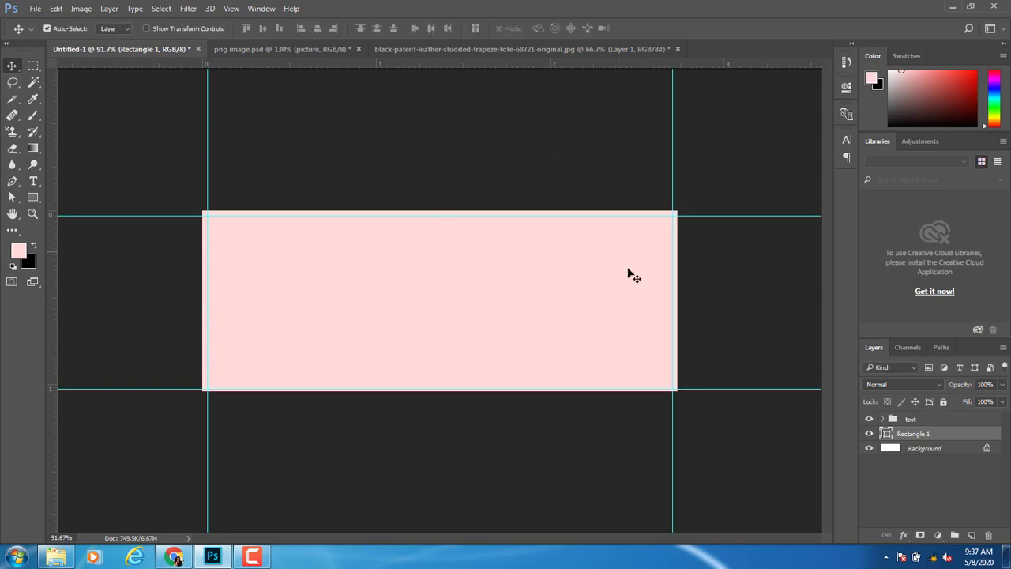
Move the UPTO 50% OFF text from the text group onto the upper-left part of the banner
{"action": "left_click", "coordinate": [900, 419]}
{"action": "left_click", "coordinate": [882, 419]}
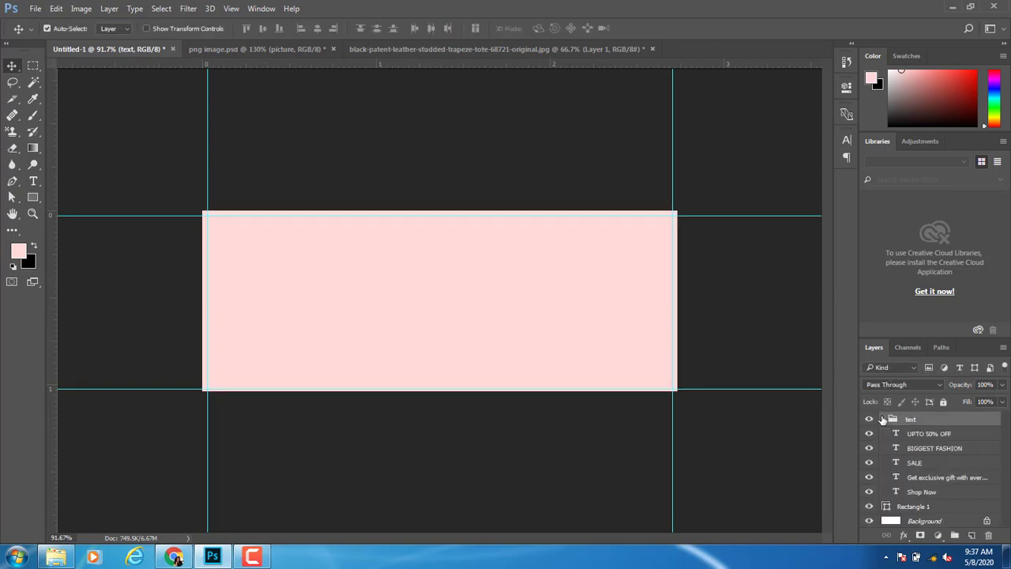
{"action": "left_click", "coordinate": [919, 436]}
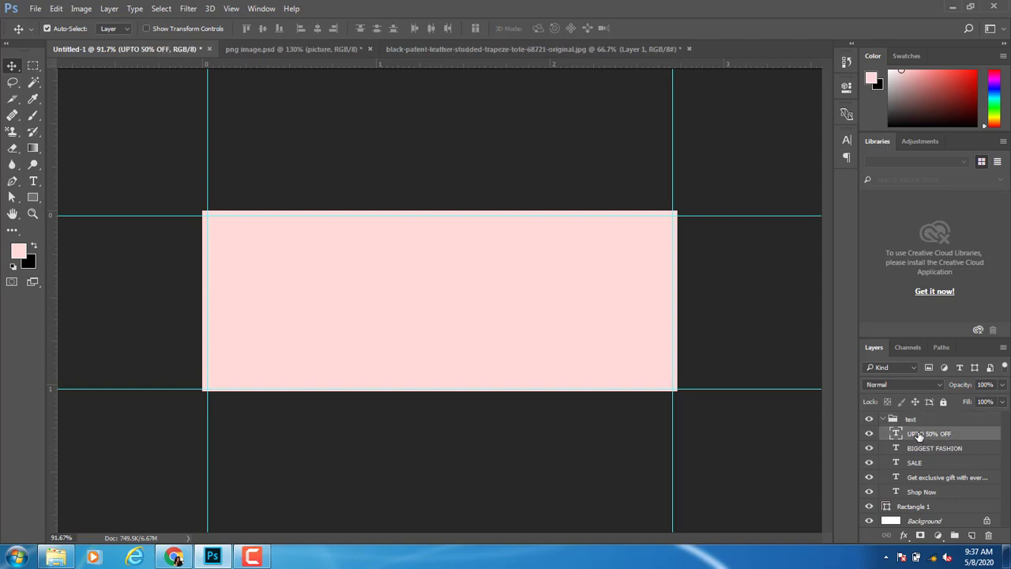
{"action": "key", "text": "ctrl+t"}
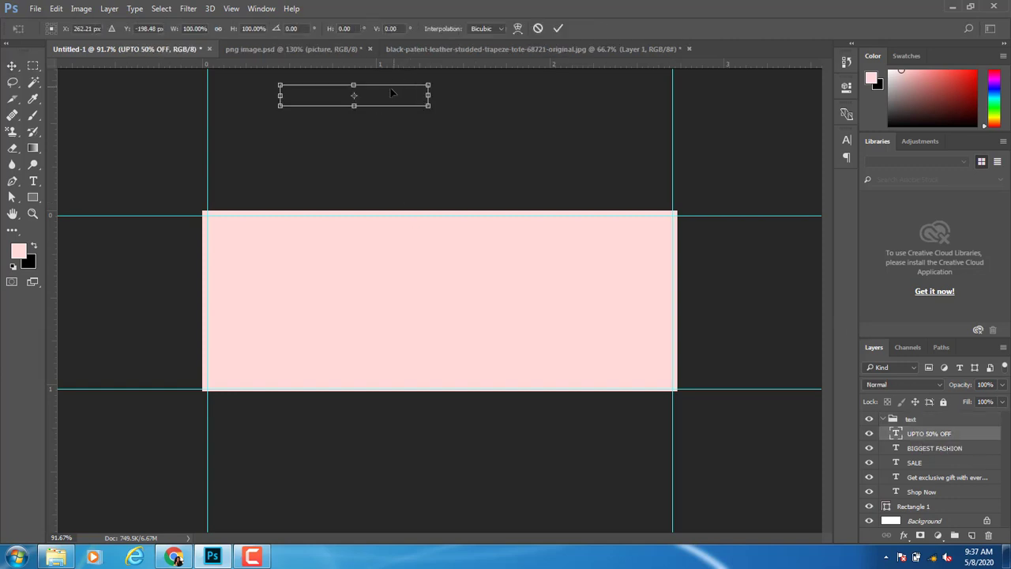
{"action": "left_click_drag", "start_coordinate": [391, 93], "coordinate": [336, 242]}
{"action": "key", "text": "Return"}
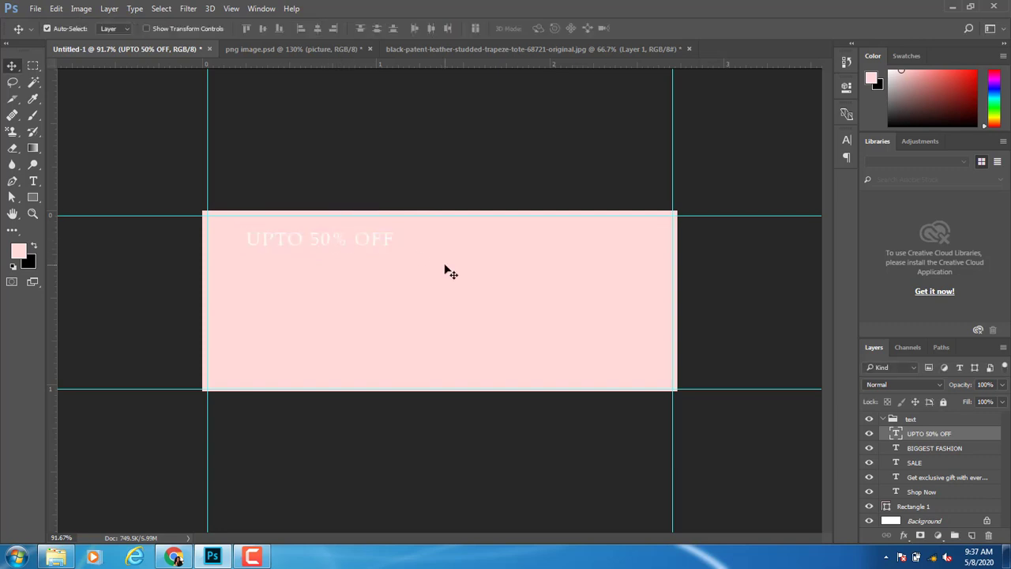
Draw a rectangle about 281 × 44 px over the UPTO 50% OFF text and fill it with pure red
{"action": "left_click", "coordinate": [33, 197]}
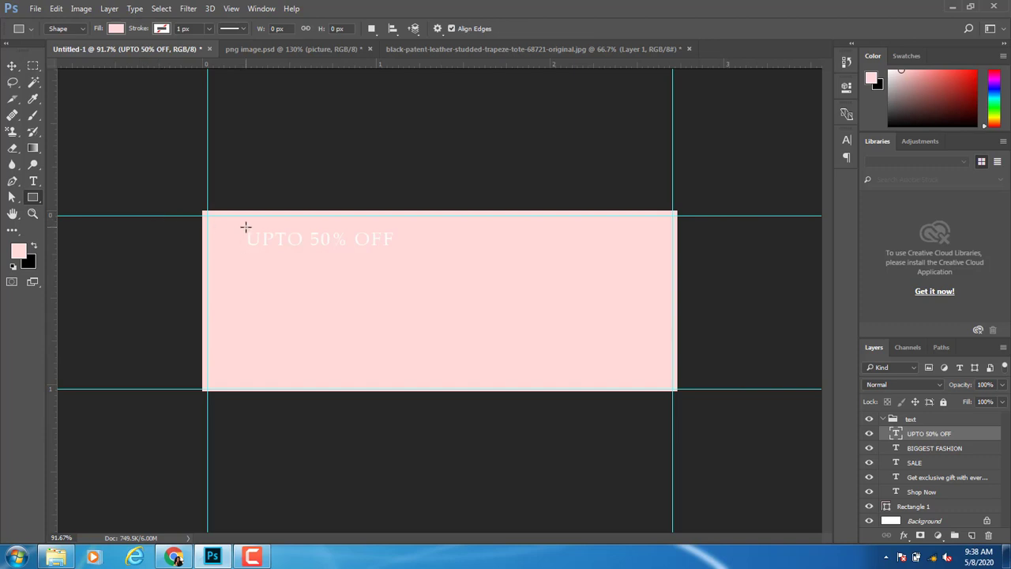
{"action": "left_click_drag", "start_coordinate": [245, 227], "coordinate": [409, 252]}
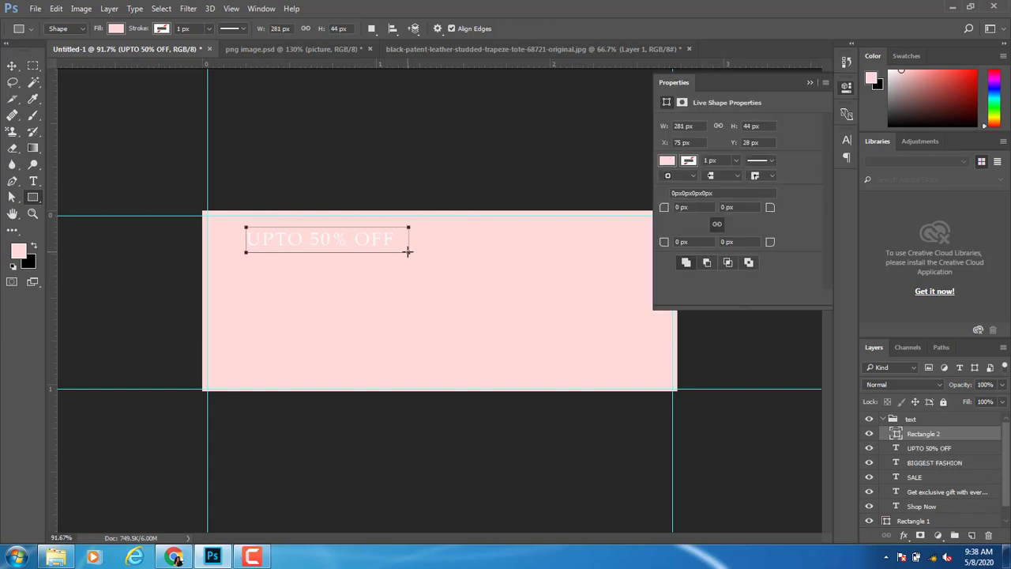
{"action": "left_click", "coordinate": [666, 162]}
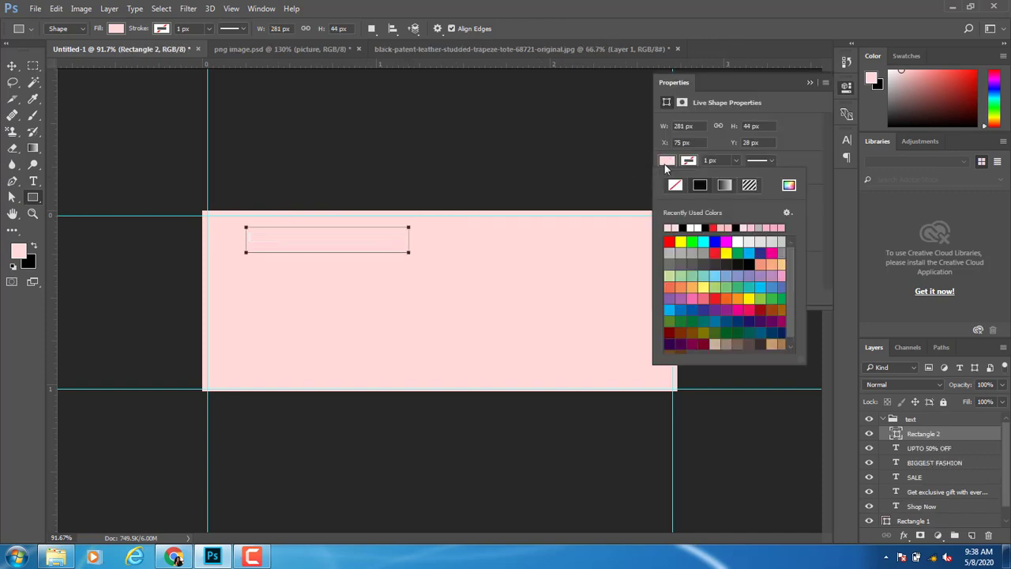
{"action": "left_click", "coordinate": [669, 242]}
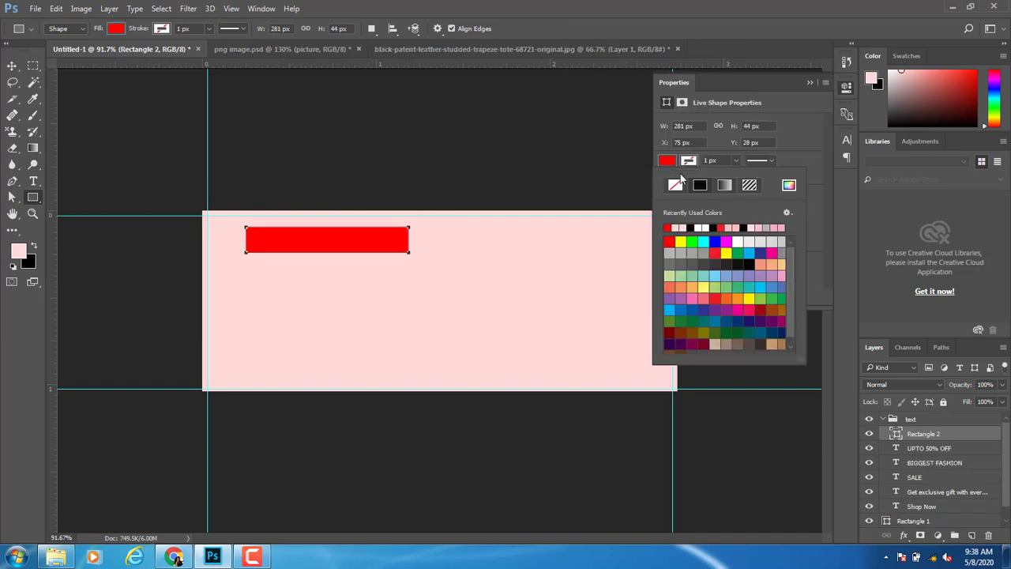
{"action": "left_click", "coordinate": [667, 162]}
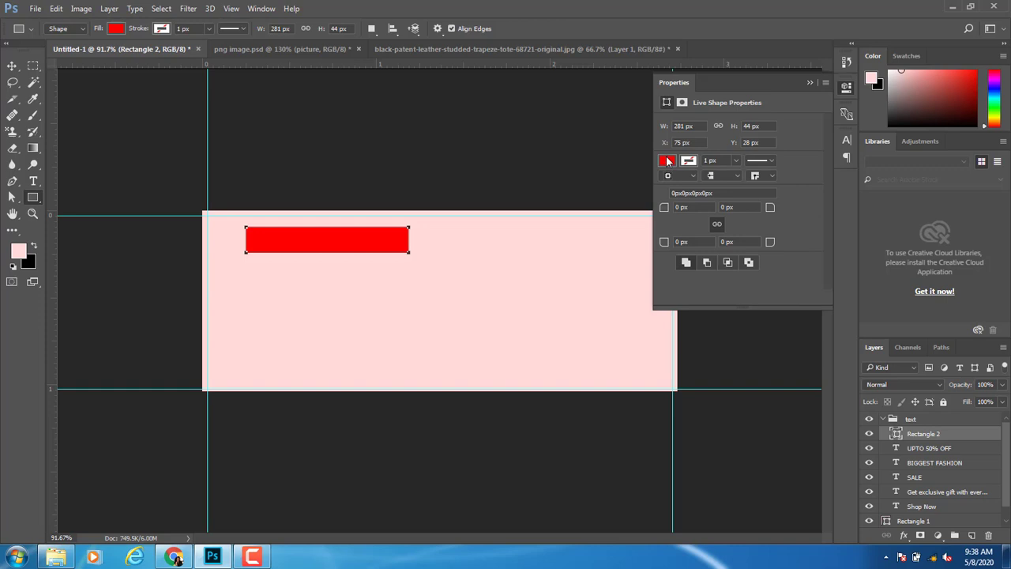
{"action": "left_click", "coordinate": [808, 82]}
Change the fill of the rectangle over the UPTO 50% OFF text to a slightly softer red
{"action": "double_click", "coordinate": [895, 433]}
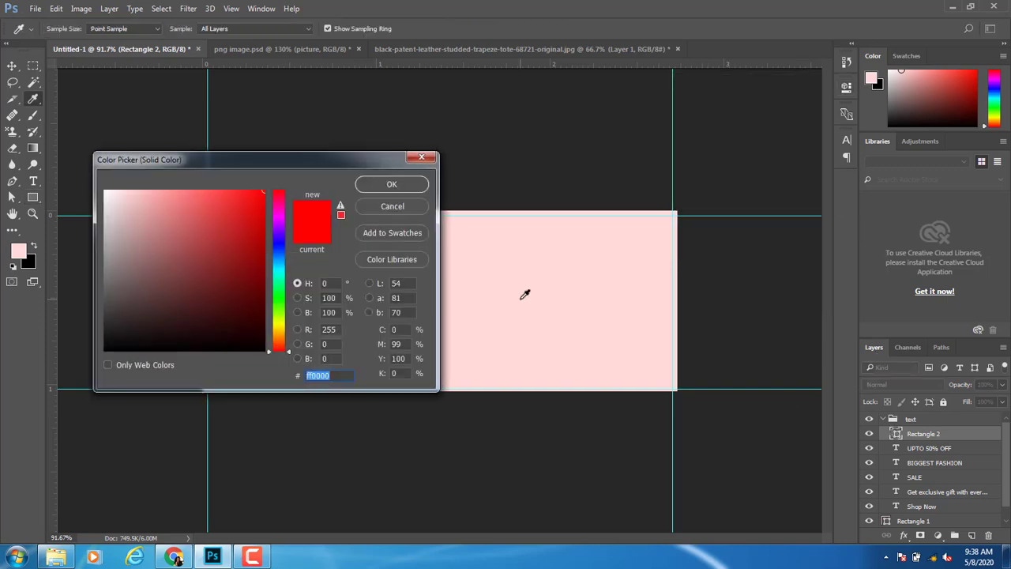
{"action": "left_click", "coordinate": [239, 195]}
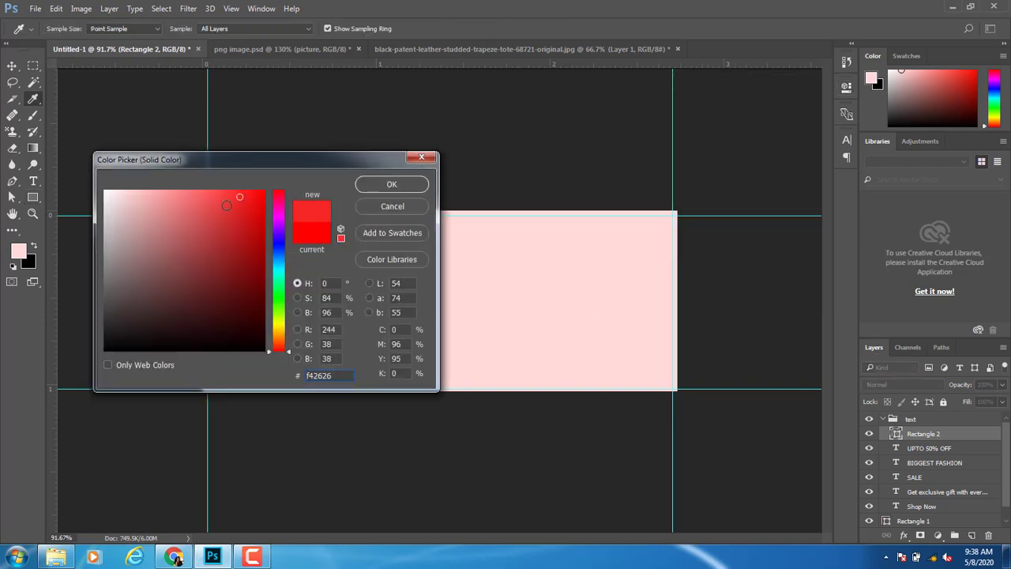
{"action": "left_click", "coordinate": [372, 183]}
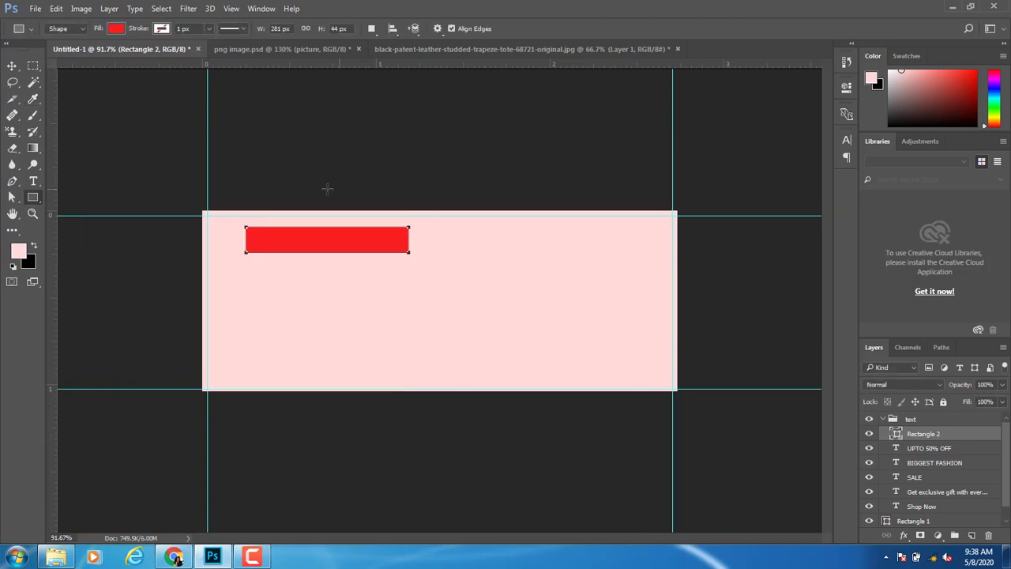
Place the red rectangle's layer beneath the UPTO 50% OFF text and nudge the text to the middle of the rectangle
{"action": "left_click", "coordinate": [12, 65]}
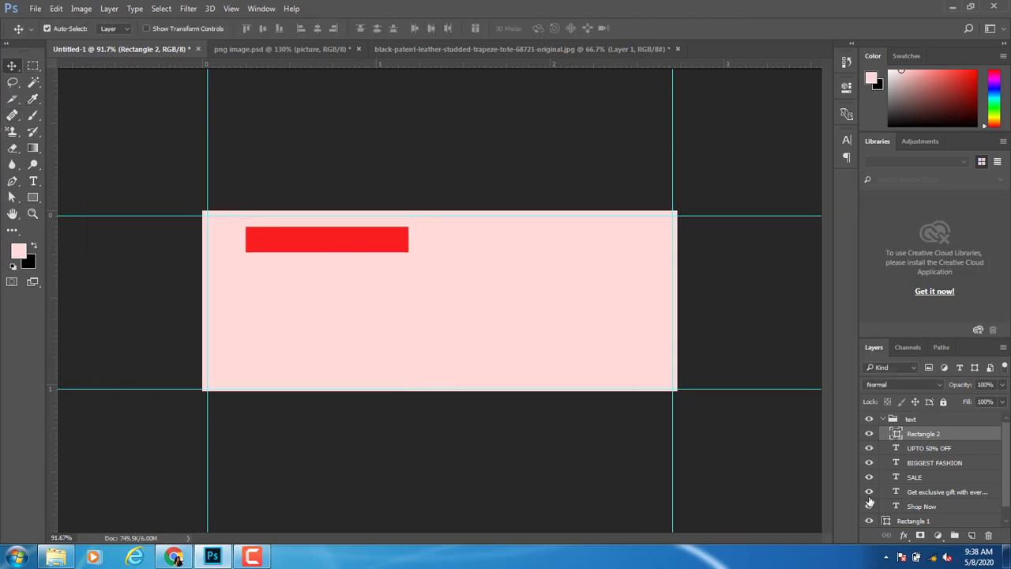
{"action": "left_click_drag", "start_coordinate": [954, 435], "coordinate": [955, 451]}
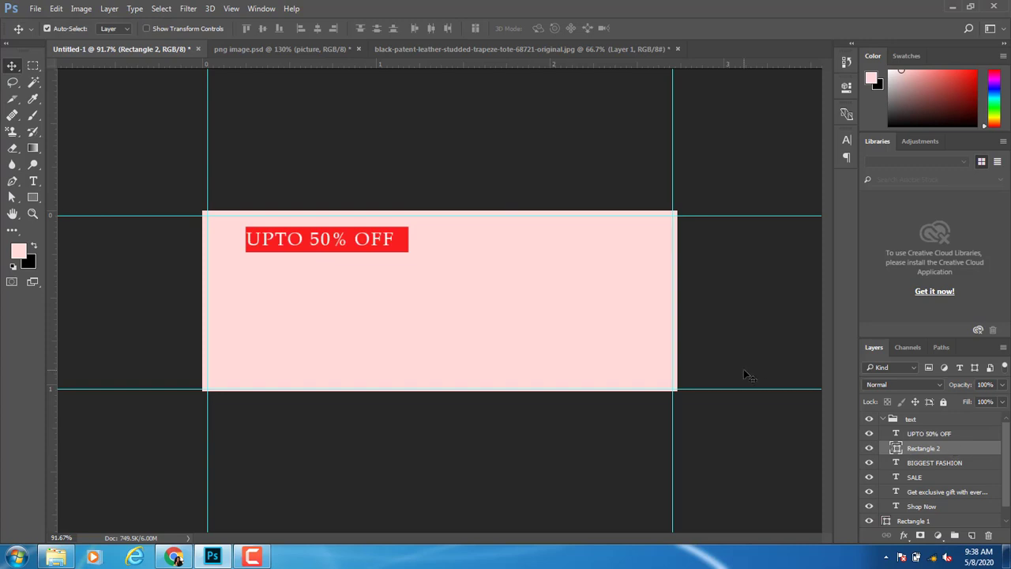
{"action": "left_click_drag", "start_coordinate": [365, 245], "coordinate": [371, 246]}
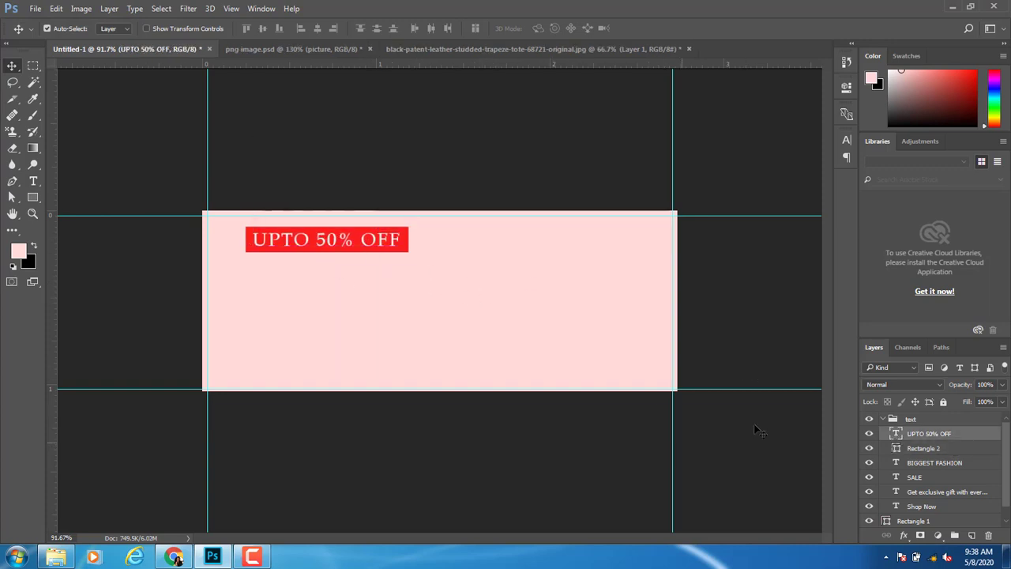
Move the BIGGEST FASHION text onto the banner just below the red UPTO 50% OFF label
{"action": "left_click", "coordinate": [939, 463]}
{"action": "key", "text": "ctrl+t"}
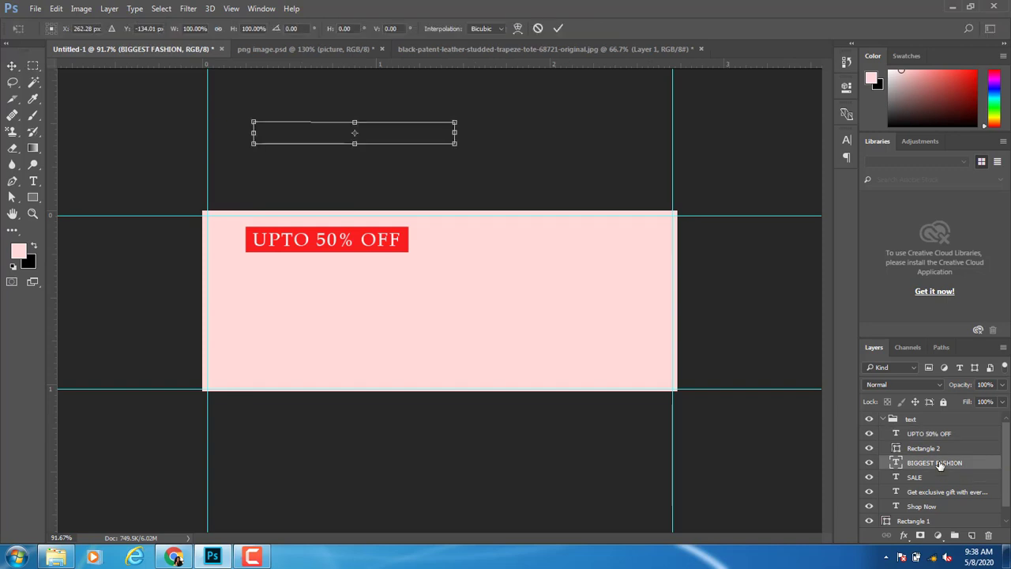
{"action": "left_click_drag", "start_coordinate": [407, 141], "coordinate": [374, 280]}
{"action": "key", "text": "Return"}
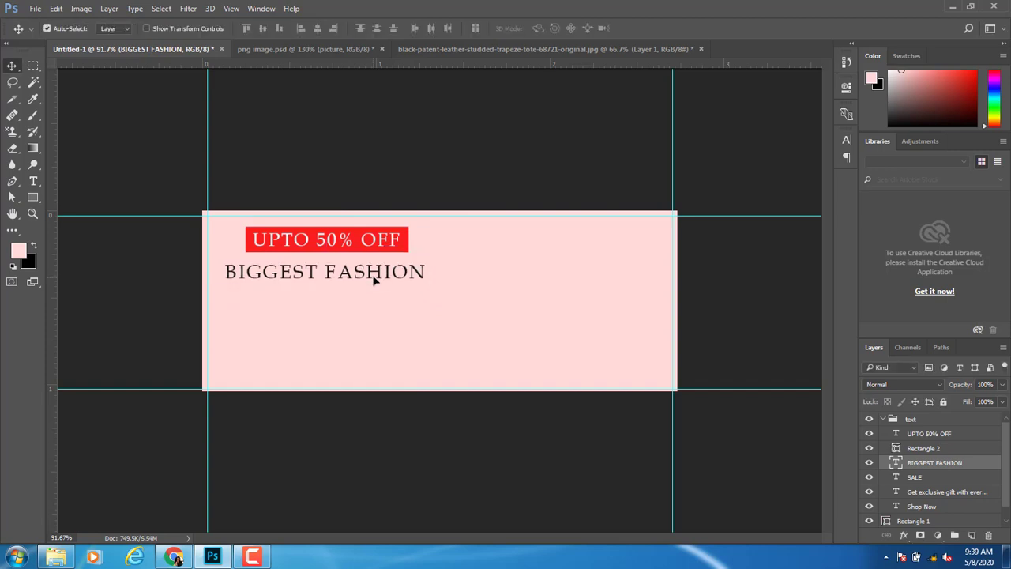
Move the SALE text onto the banner directly beneath the BIGGEST FASHION line
{"action": "left_click", "coordinate": [918, 477]}
{"action": "key", "text": "ctrl+t"}
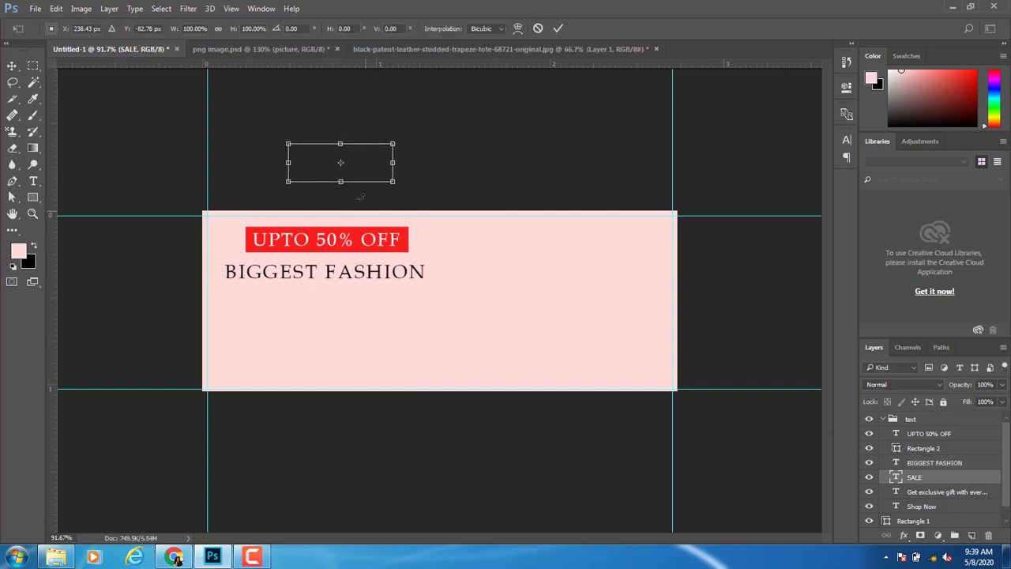
{"action": "left_click_drag", "start_coordinate": [355, 173], "coordinate": [340, 318]}
{"action": "key", "text": "Return"}
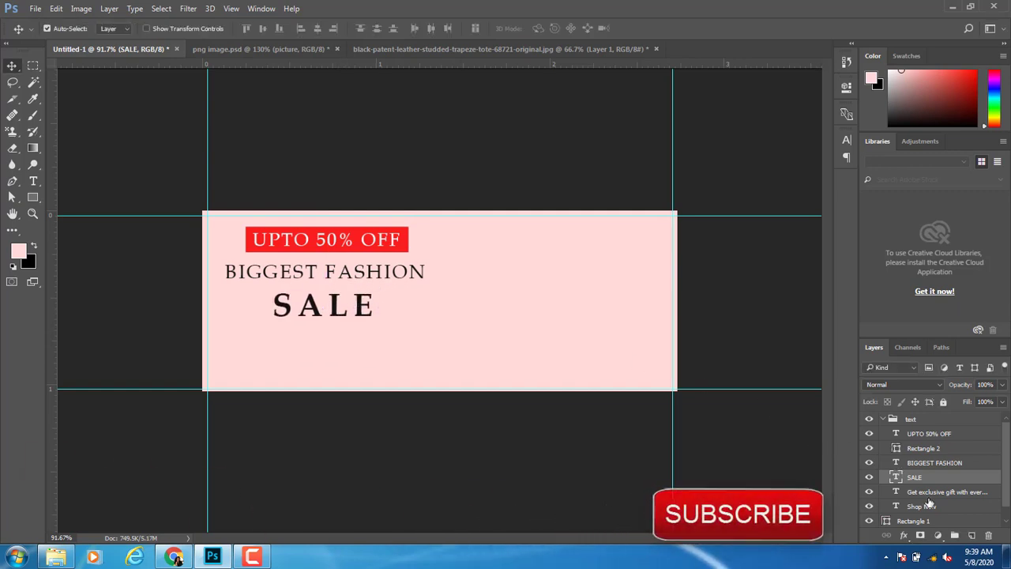
Move the "Get exclusive gift with every purchches" text onto the banner directly beneath SALE
{"action": "double_click", "coordinate": [933, 492]}
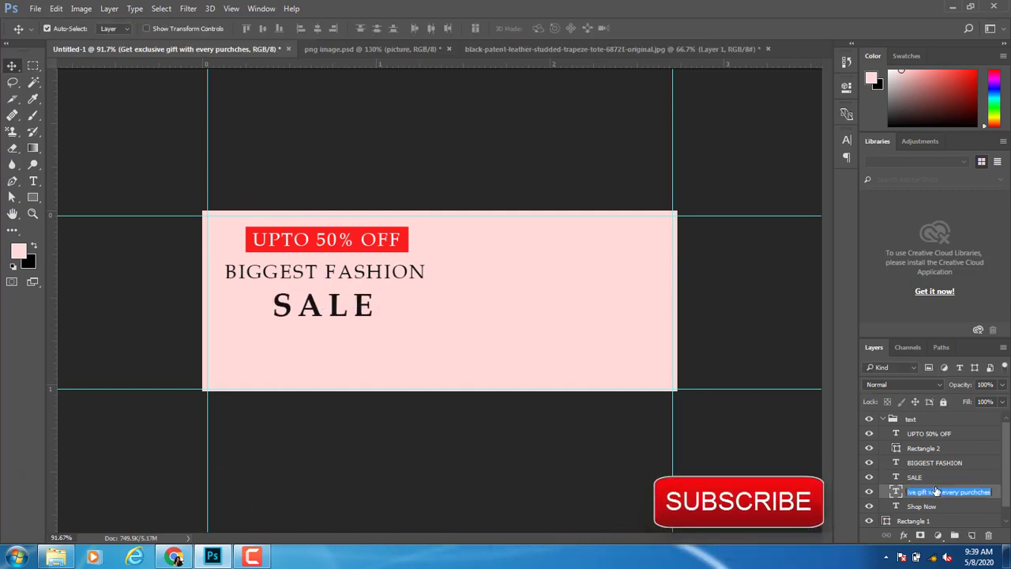
{"action": "key", "text": "Return"}
{"action": "key", "text": "ctrl+t"}
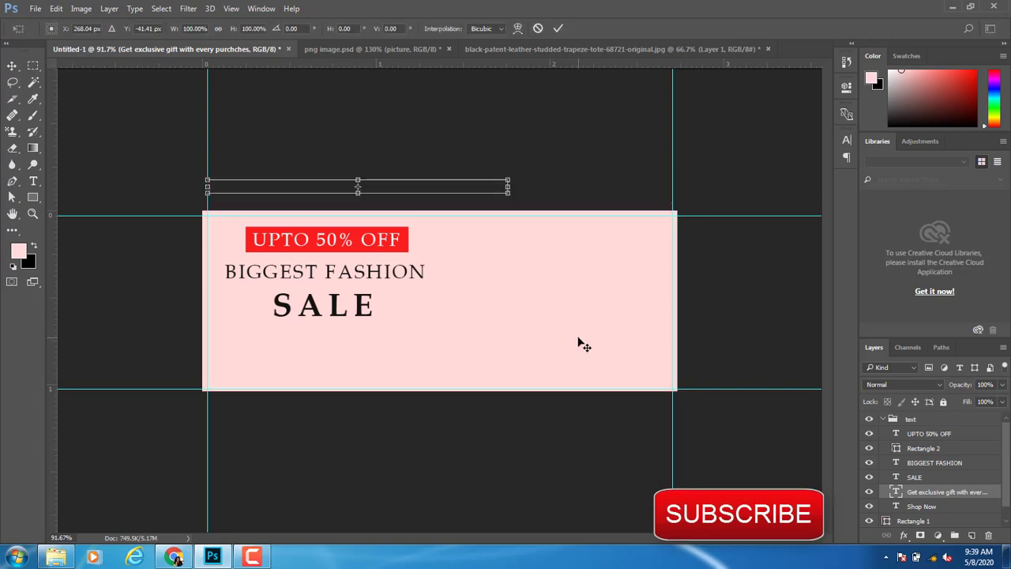
{"action": "left_click_drag", "start_coordinate": [421, 196], "coordinate": [416, 336]}
{"action": "key", "text": "Return"}
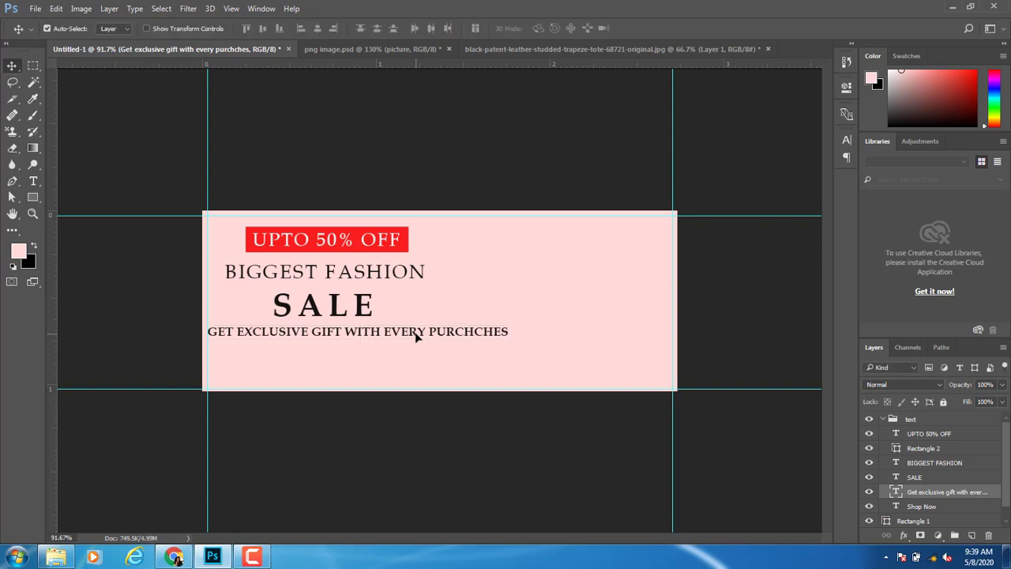
Move the Shop Now text onto the banner below the exclusive gift line
{"action": "left_click", "coordinate": [922, 507]}
{"action": "key", "text": "ctrl+t"}
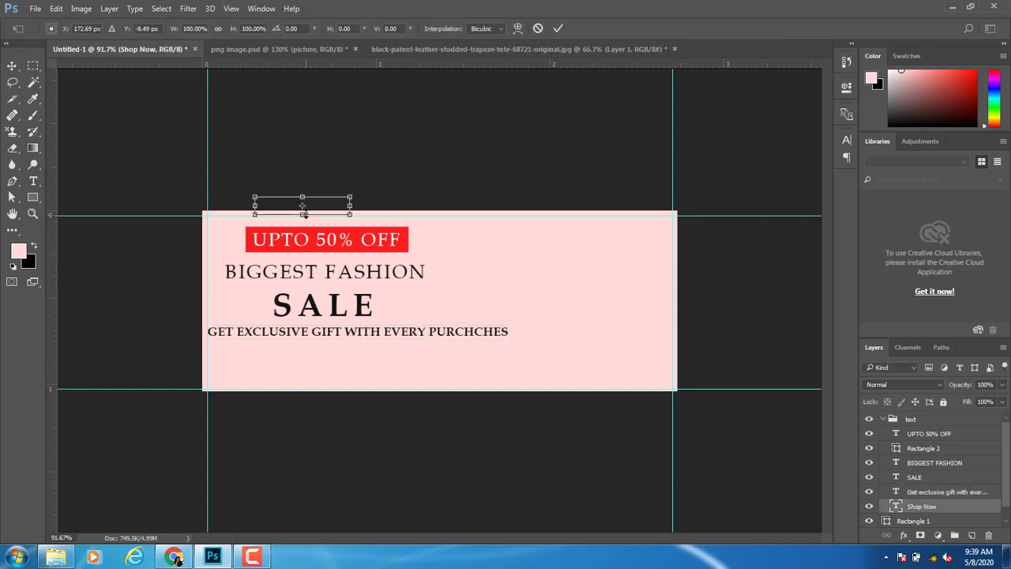
{"action": "left_click_drag", "start_coordinate": [318, 209], "coordinate": [340, 357]}
{"action": "key", "text": "Return"}
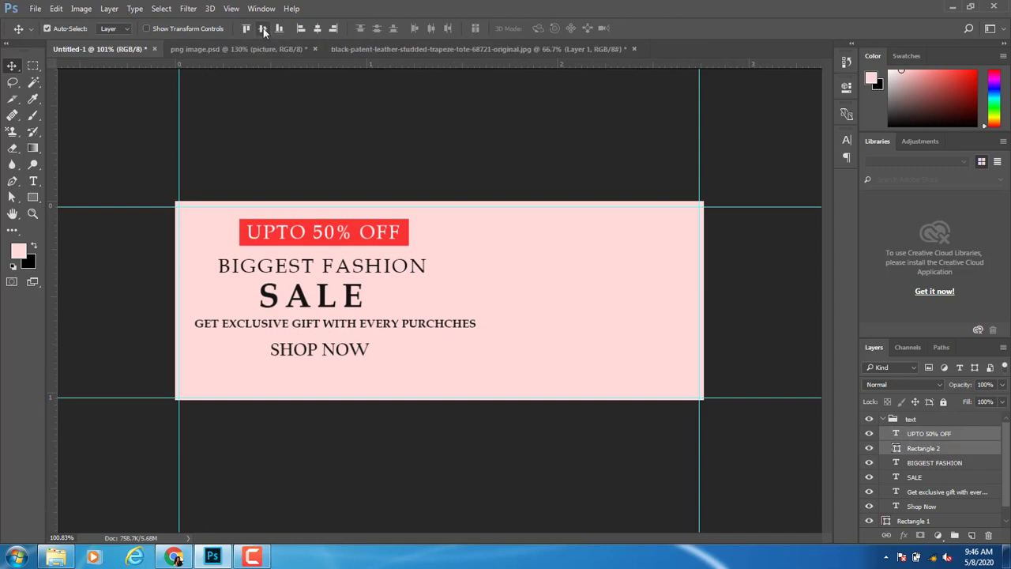
Align the horizontal centers of the UPTO 50% OFF text and its red rectangle, and tighten the spacing of the lines below
{"action": "left_click", "coordinate": [316, 28]}
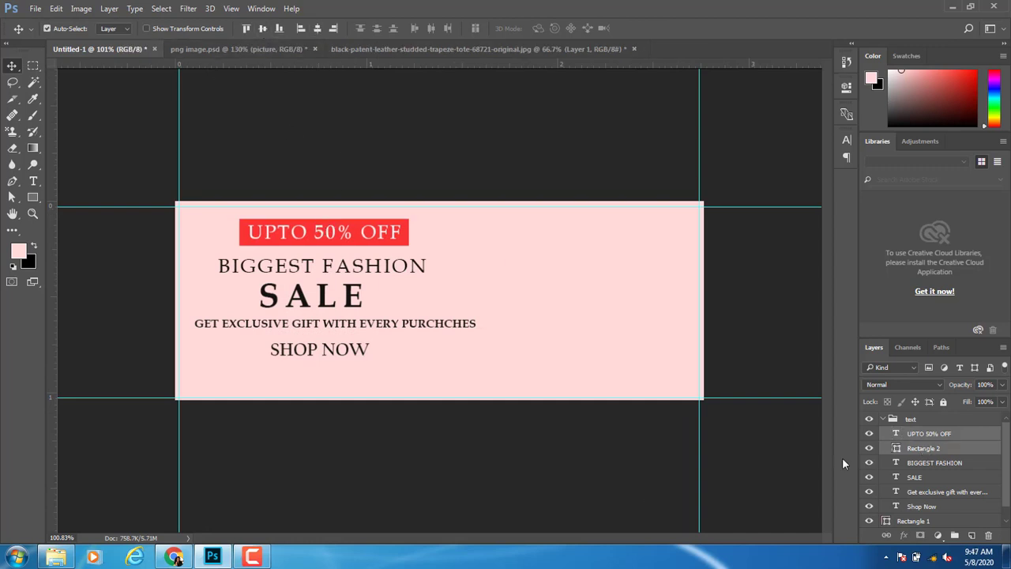
{"action": "left_click_drag", "start_coordinate": [377, 271], "coordinate": [375, 267]}
{"action": "left_click_drag", "start_coordinate": [328, 297], "coordinate": [322, 349]}
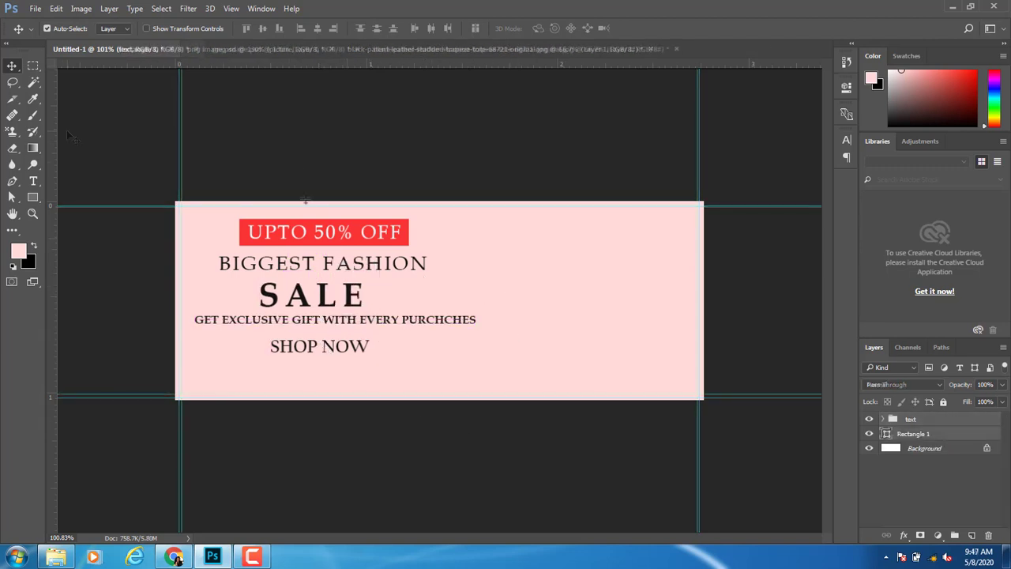
Draw a thin horizontal bar about 299 × 7 px on the right half of the banner and fill it white
{"action": "left_click", "coordinate": [35, 196]}
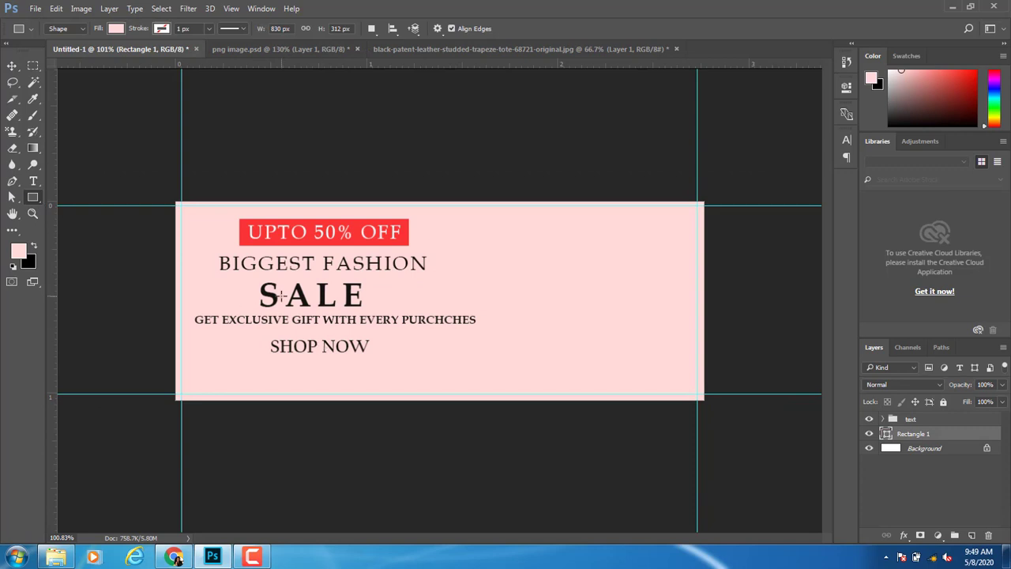
{"action": "left_click_drag", "start_coordinate": [488, 255], "coordinate": [722, 259]}
{"action": "left_click", "coordinate": [670, 162]}
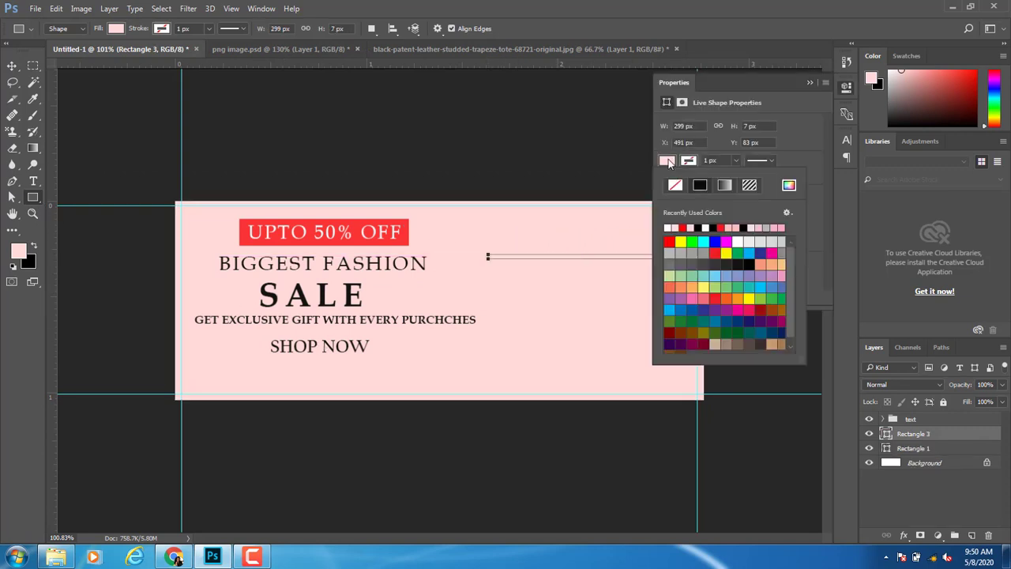
{"action": "left_click", "coordinate": [679, 187]}
{"action": "left_click", "coordinate": [689, 162]}
{"action": "left_click", "coordinate": [673, 162]}
{"action": "left_click", "coordinate": [673, 162]}
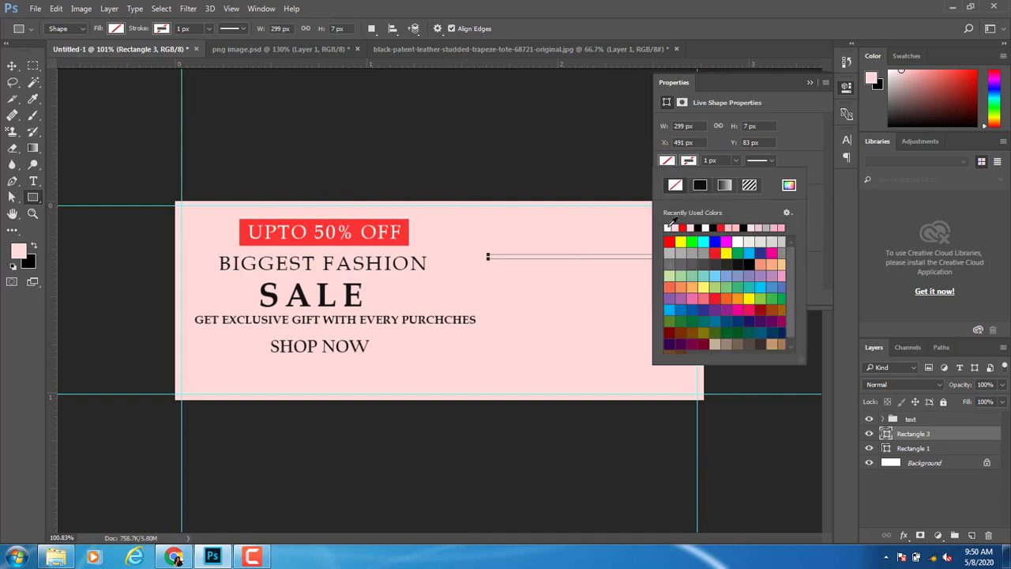
{"action": "left_click", "coordinate": [672, 221]}
{"action": "left_click", "coordinate": [809, 82]}
Move the white bar to the banner's top guide and stretch it to span from the left guide to the right guide
{"action": "left_click", "coordinate": [12, 65]}
{"action": "key", "text": "ctrl+t"}
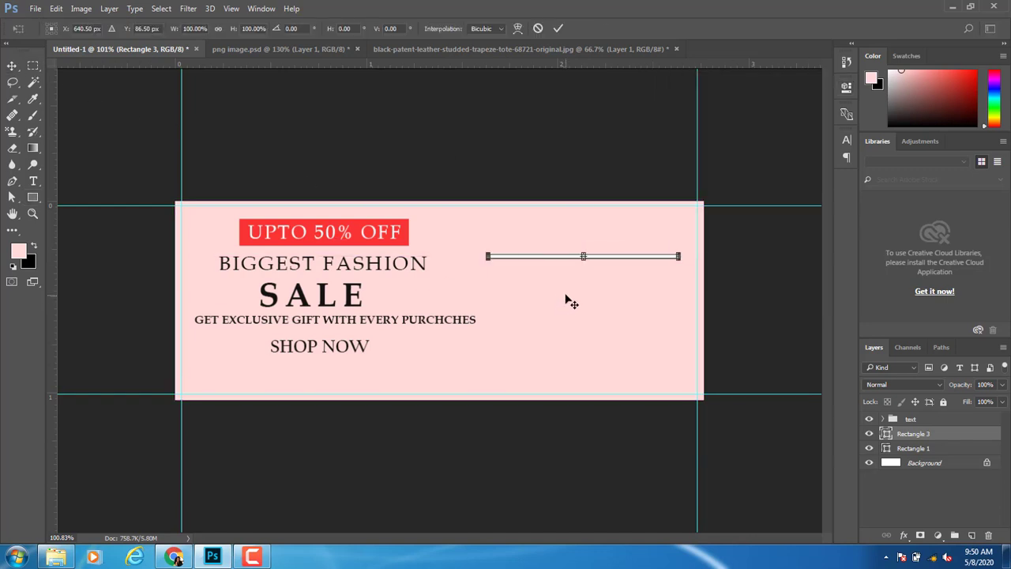
{"action": "key", "text": "Return"}
{"action": "left_click", "coordinate": [350, 237]}
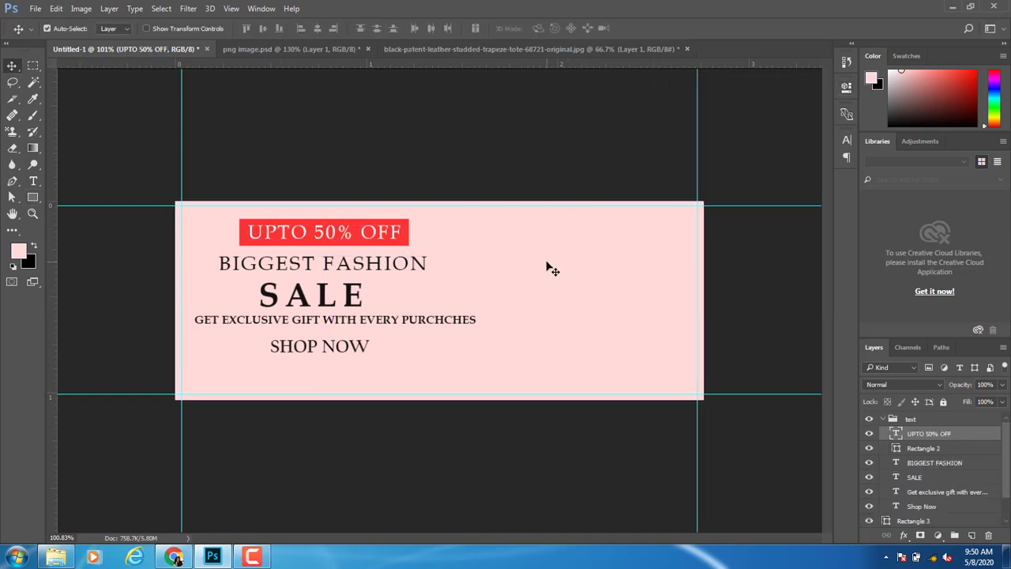
{"action": "left_click", "coordinate": [883, 420]}
{"action": "left_click", "coordinate": [545, 260]}
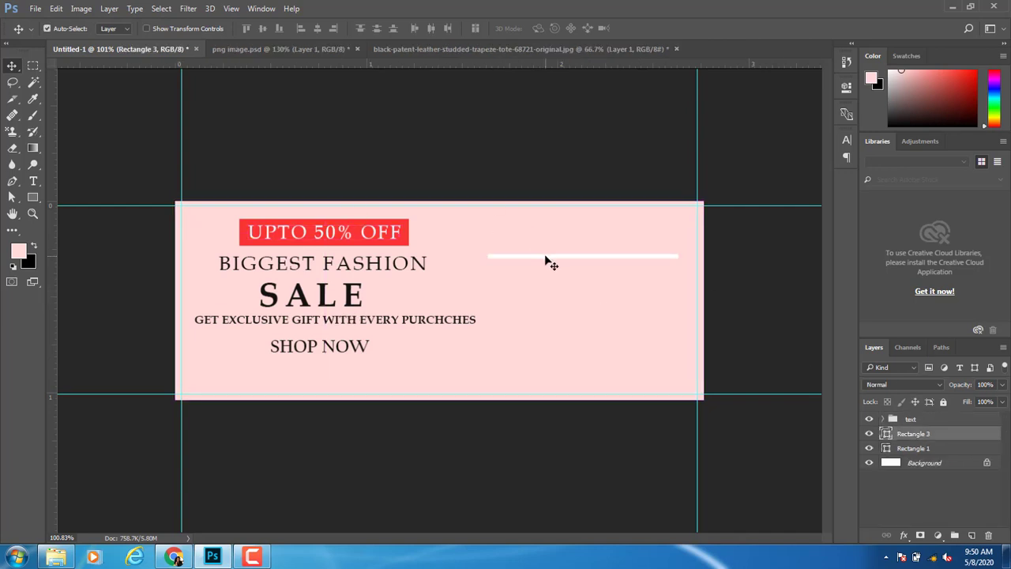
{"action": "left_click_drag", "start_coordinate": [550, 264], "coordinate": [423, 216]}
{"action": "key", "text": "ctrl+t"}
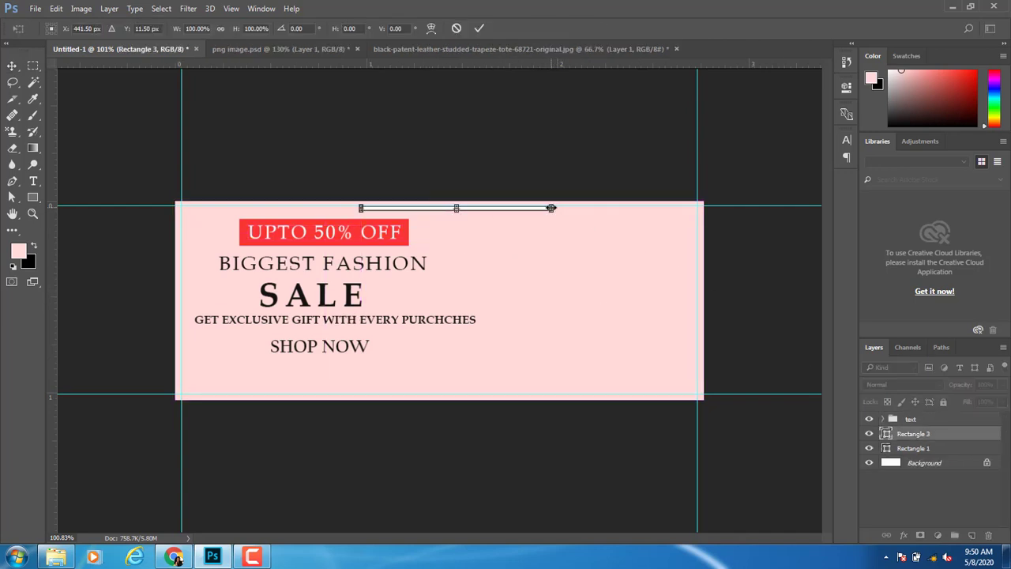
{"action": "left_click_drag", "start_coordinate": [554, 210], "coordinate": [698, 210]}
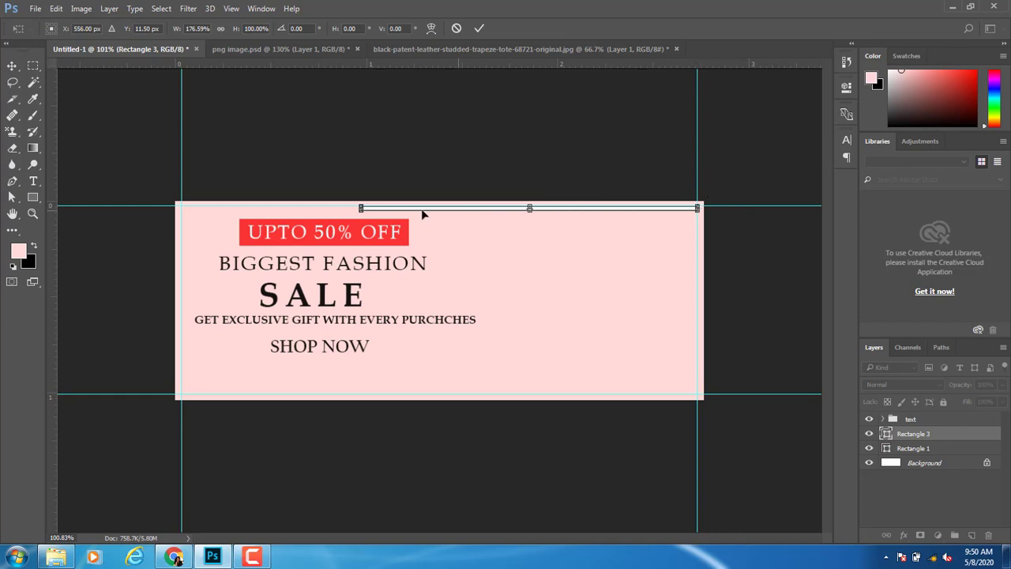
{"action": "left_click_drag", "start_coordinate": [352, 208], "coordinate": [182, 211]}
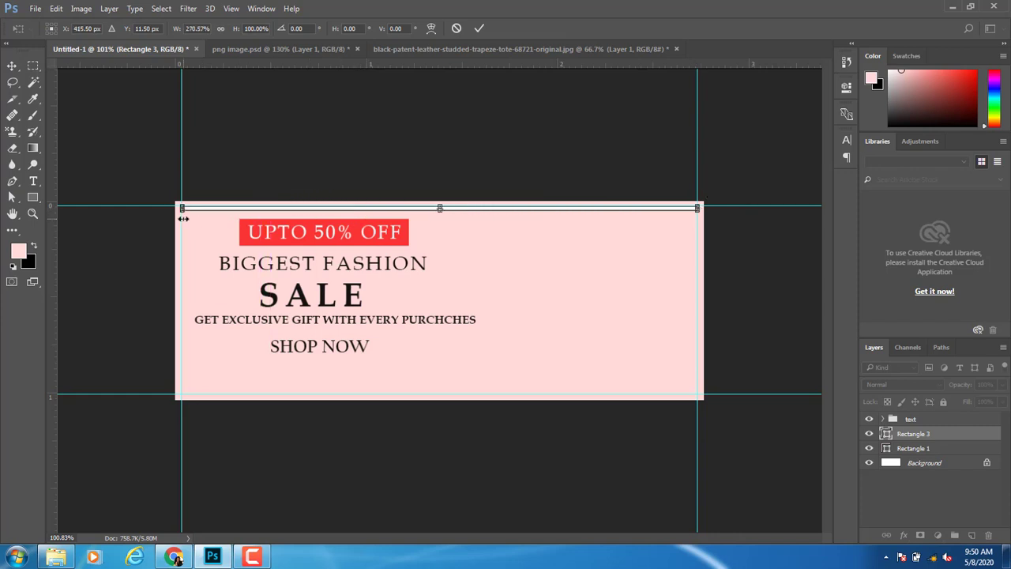
{"action": "key", "text": "Return"}
Duplicate the top white bar and move the copy straight down to the banner's bottom guide
{"action": "left_click", "coordinate": [919, 434]}
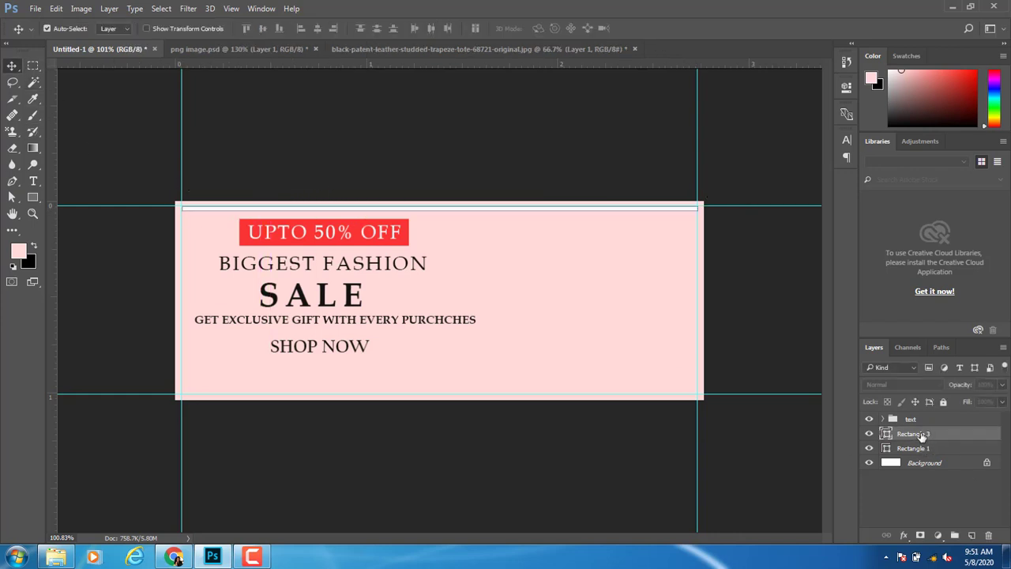
{"action": "key", "text": "ctrl+j"}
{"action": "key", "text": "shift+Down"}
{"action": "key", "text": "shift+Down"}
{"action": "key", "text": "shift+Down"}
{"action": "key", "text": "shift+Down"}
{"action": "key", "text": "shift+Down"}
{"action": "key", "text": "shift+Down"}
{"action": "key", "text": "shift+Down"}
{"action": "key", "text": "shift+Down"}
{"action": "key", "text": "shift+Down"}
{"action": "key", "text": "shift+Down"}
{"action": "key", "text": "shift+Down"}
{"action": "key", "text": "shift+Down"}
{"action": "key", "text": "shift+Down"}
{"action": "key", "text": "shift+Down"}
{"action": "key", "text": "shift+Down"}
{"action": "key", "text": "shift+Down"}
{"action": "key", "text": "shift+Down"}
{"action": "key", "text": "shift+Down"}
{"action": "key", "text": "shift+Down"}
{"action": "key", "text": "shift+Down"}
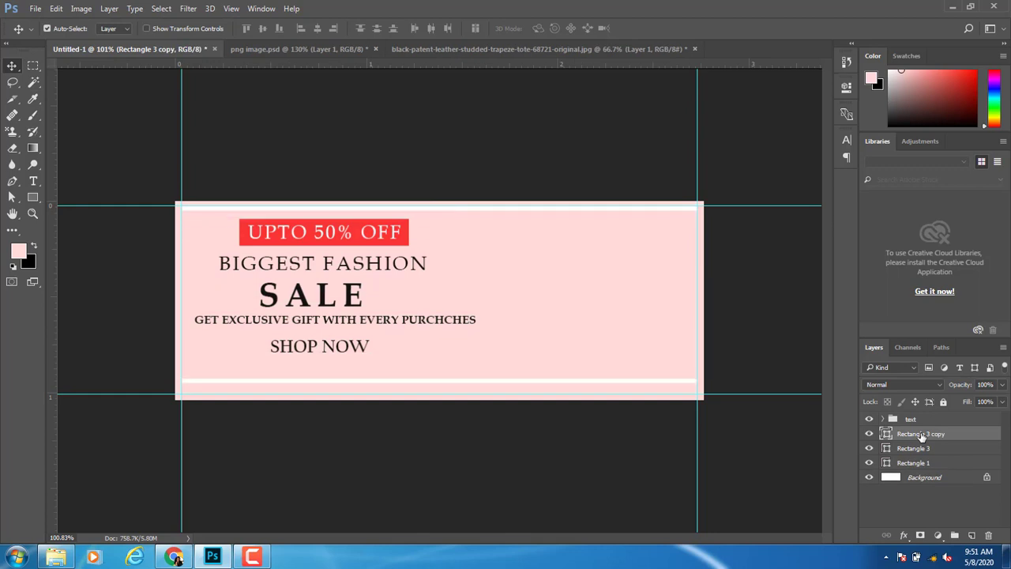
Duplicate the top bar, turn the copy vertical along the left guide and fit its length between the top and bottom guides
{"action": "key", "text": "ctrl+plus"}
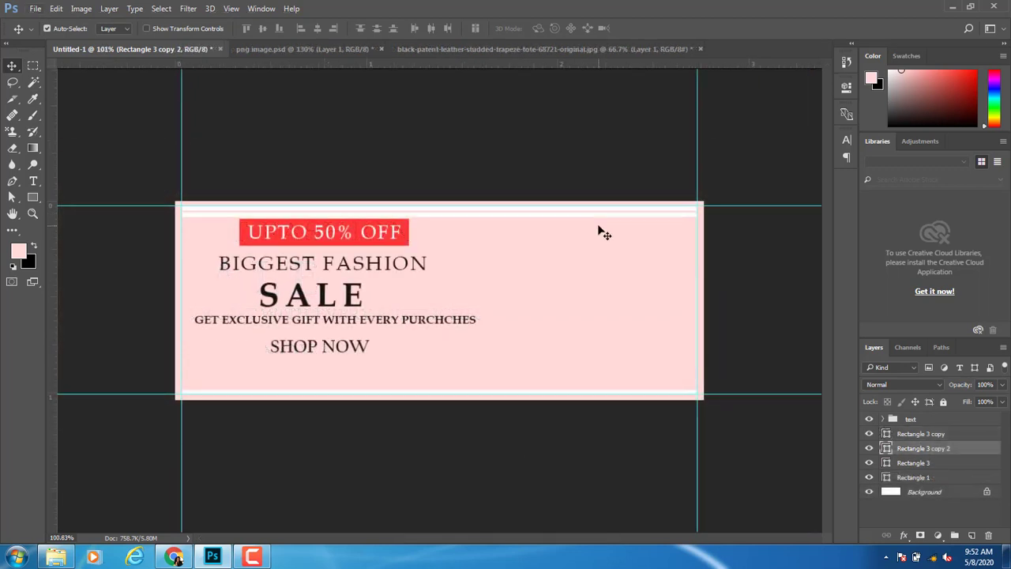
{"action": "key", "text": "shift+Down"}
{"action": "key", "text": "shift+Down"}
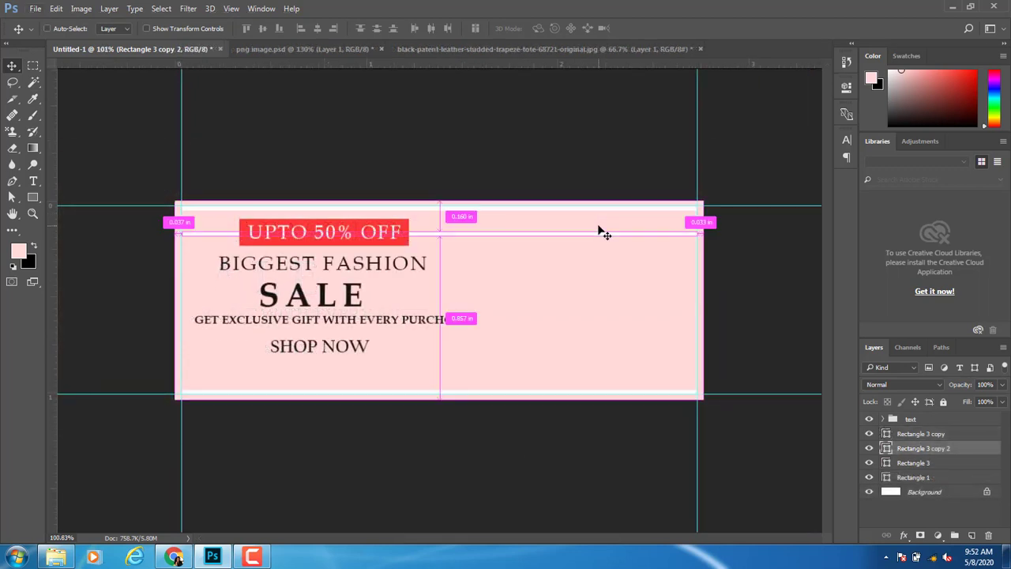
{"action": "key", "text": "ctrl+t"}
{"action": "left_click_drag", "start_coordinate": [180, 234], "coordinate": [560, 361]}
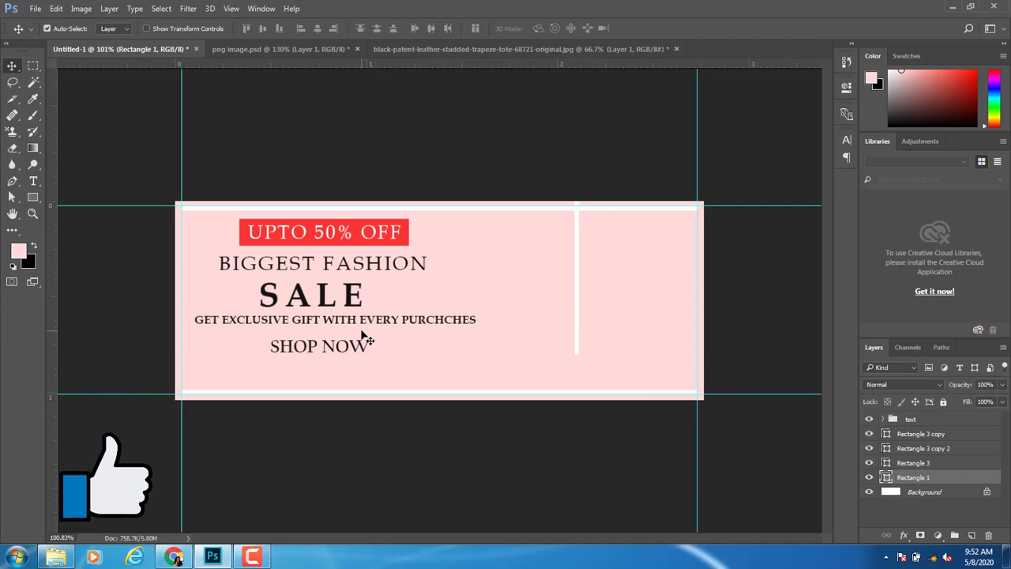
{"action": "left_click_drag", "start_coordinate": [577, 312], "coordinate": [186, 380]}
{"action": "key", "text": "ctrl+t"}
{"action": "left_click_drag", "start_coordinate": [184, 425], "coordinate": [184, 394]}
{"action": "key", "text": "Return"}
{"action": "left_click", "coordinate": [93, 116]}
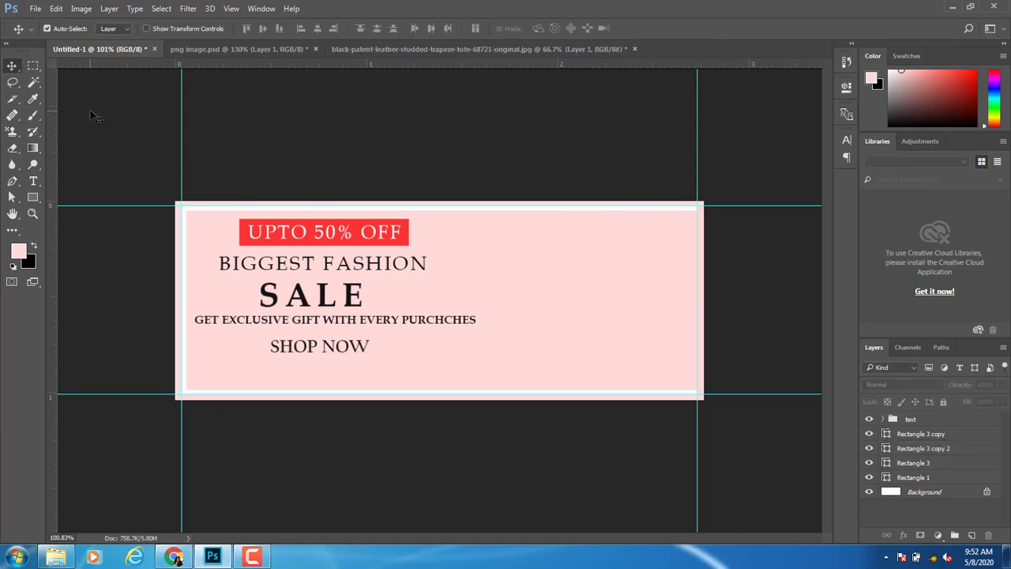
Duplicate the left vertical bar and move the copy across to the right guide to complete the white frame
{"action": "left_click", "coordinate": [184, 278]}
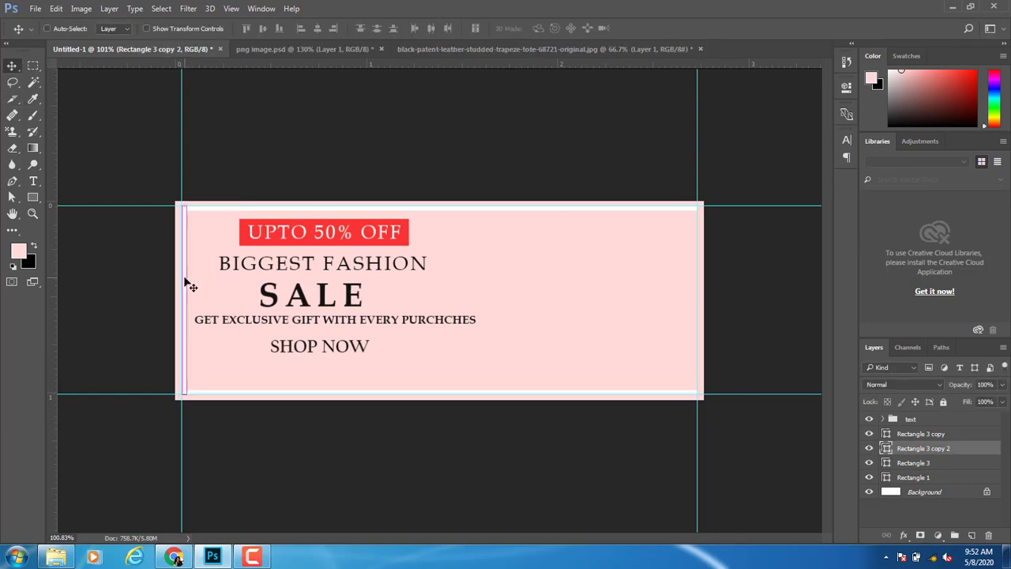
{"action": "key", "text": "ctrl+j"}
{"action": "key", "text": "shift+Right"}
{"action": "key", "text": "shift+Right"}
{"action": "key", "text": "shift+Right"}
{"action": "key", "text": "shift+Right"}
{"action": "key", "text": "shift+Right"}
{"action": "key", "text": "shift+Right"}
{"action": "key", "text": "shift+Right"}
{"action": "key", "text": "shift+Right"}
{"action": "key", "text": "shift+Right"}
{"action": "key", "text": "shift+Right"}
{"action": "key", "text": "shift+Right"}
{"action": "key", "text": "shift+Right"}
{"action": "key", "text": "shift+Right"}
{"action": "key", "text": "shift+Right"}
{"action": "key", "text": "shift+Right"}
{"action": "key", "text": "shift+Right"}
{"action": "key", "text": "shift+Right"}
{"action": "key", "text": "shift+Right"}
{"action": "key", "text": "shift+Right"}
{"action": "key", "text": "shift+Right"}
{"action": "key", "text": "shift+Right"}
{"action": "key", "text": "shift+Right"}
{"action": "key", "text": "shift+Right"}
{"action": "key", "text": "shift+Right"}
{"action": "key", "text": "shift+Right"}
{"action": "key", "text": "shift+Right"}
{"action": "key", "text": "shift+Right"}
{"action": "key", "text": "shift+Right"}
{"action": "key", "text": "shift+Right"}
{"action": "key", "text": "shift+Right"}
{"action": "key", "text": "shift+Right"}
{"action": "key", "text": "shift+Right"}
{"action": "key", "text": "shift+Right"}
{"action": "key", "text": "shift+Right"}
{"action": "key", "text": "shift+Right"}
{"action": "key", "text": "shift+Right"}
{"action": "key", "text": "shift+Right"}
{"action": "key", "text": "shift+Right"}
{"action": "key", "text": "shift+Right"}
{"action": "key", "text": "shift+Right"}
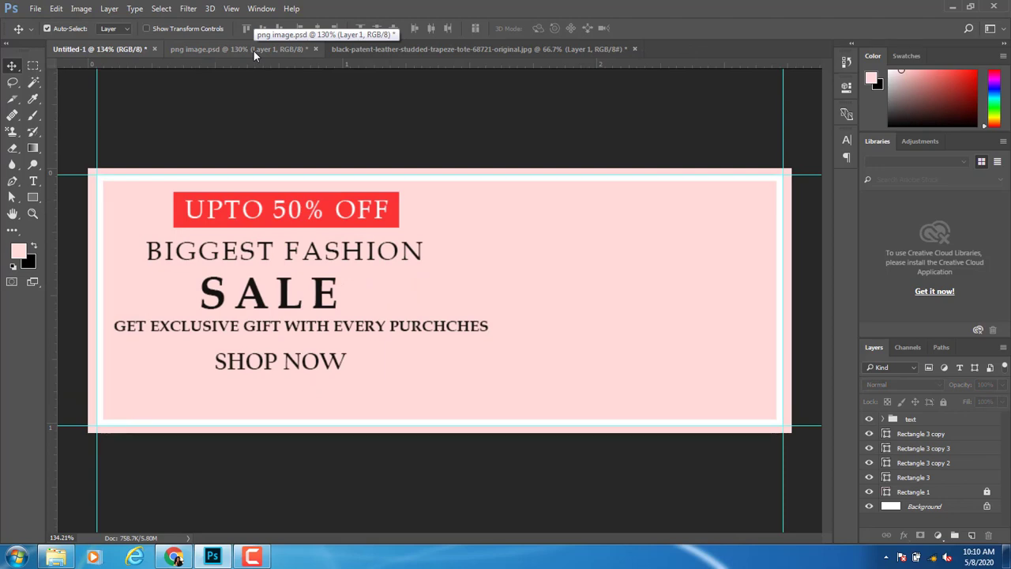
Bring the shopping woman cutout from png image.psd into the banner and place it inside the right end of the white frame
{"action": "left_click", "coordinate": [253, 51]}
{"action": "left_click_drag", "start_coordinate": [354, 263], "coordinate": [692, 262]}
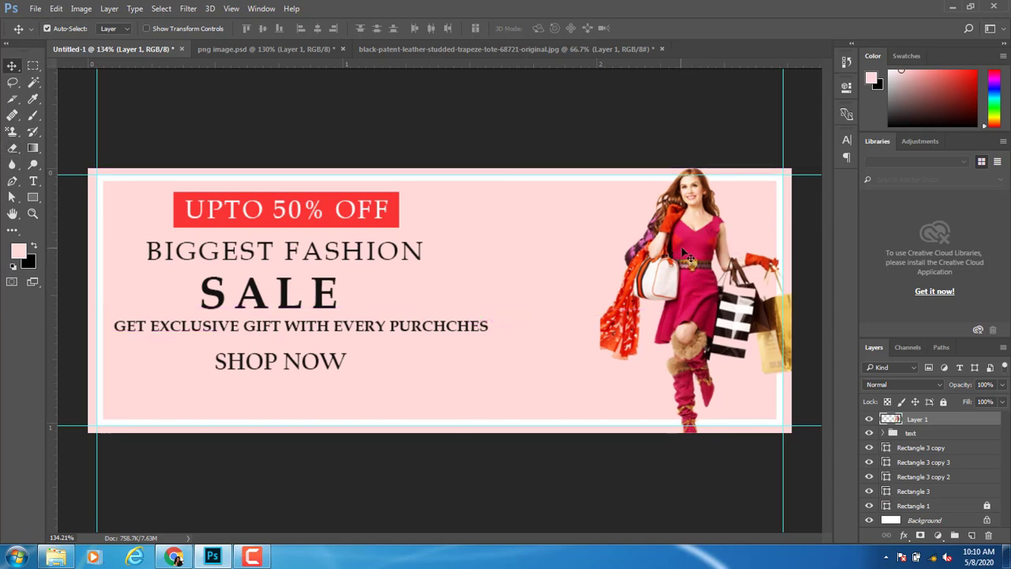
{"action": "left_click_drag", "start_coordinate": [686, 253], "coordinate": [648, 251]}
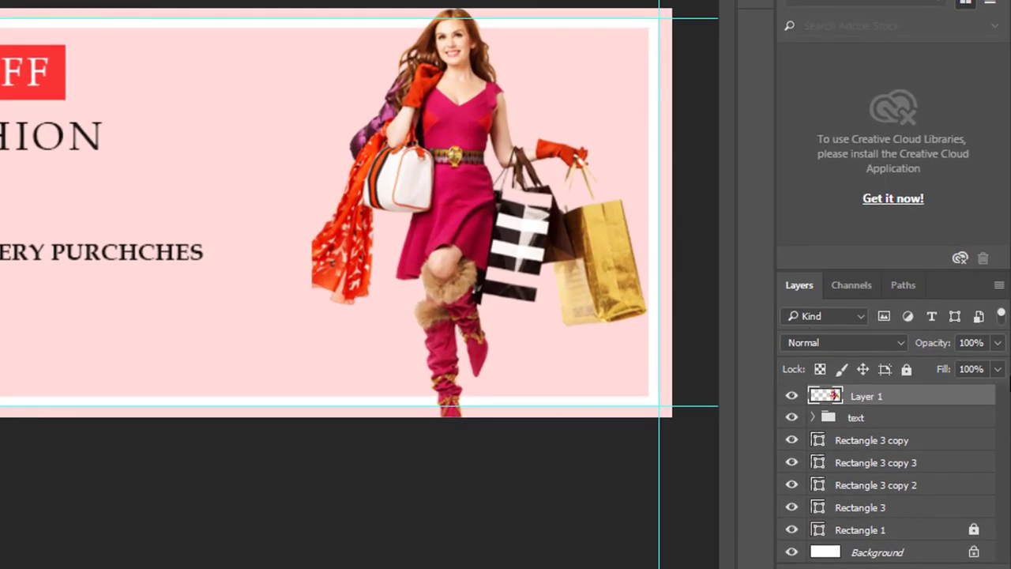
Raise the bottom white bar above the woman's image in the layer order and nudge the woman slightly to the left
{"action": "left_click", "coordinate": [508, 396]}
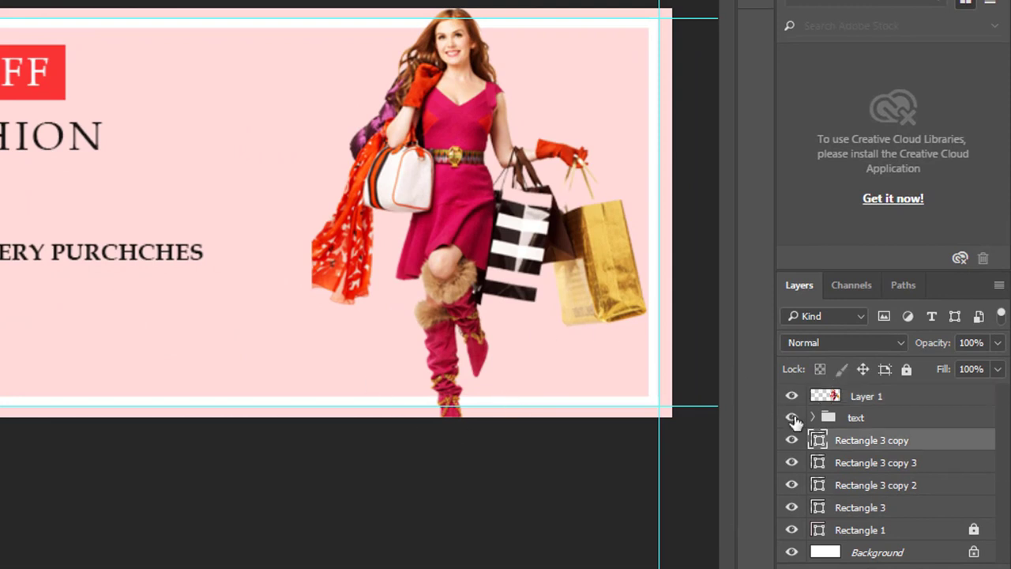
{"action": "left_click_drag", "start_coordinate": [890, 443], "coordinate": [884, 395]}
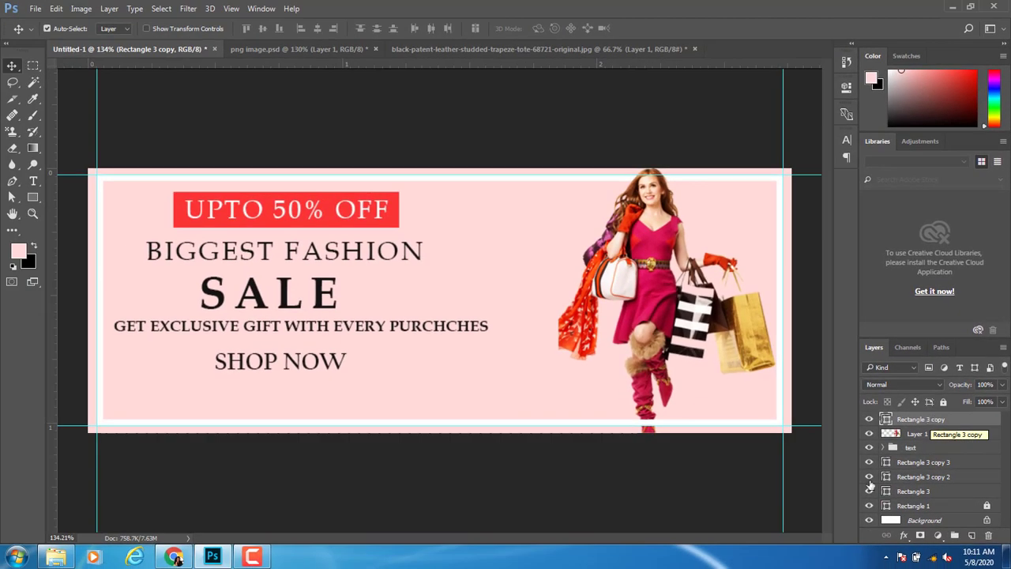
{"action": "left_click", "coordinate": [638, 324]}
{"action": "key", "text": "Left"}
{"action": "key", "text": "Left"}
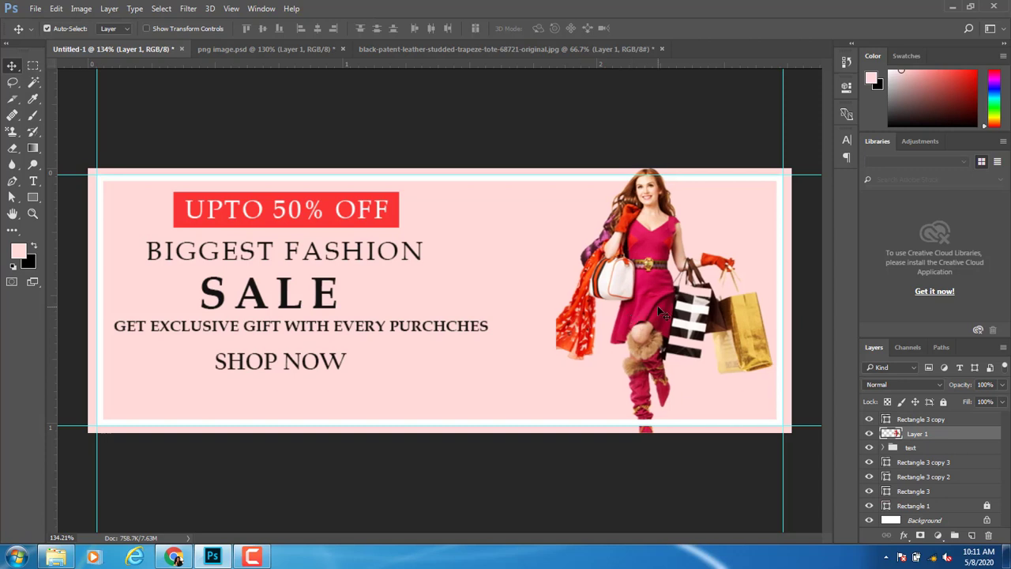
Scale the text group down to about 93% and shift it right toward the woman and slightly up
{"action": "left_click", "coordinate": [926, 448]}
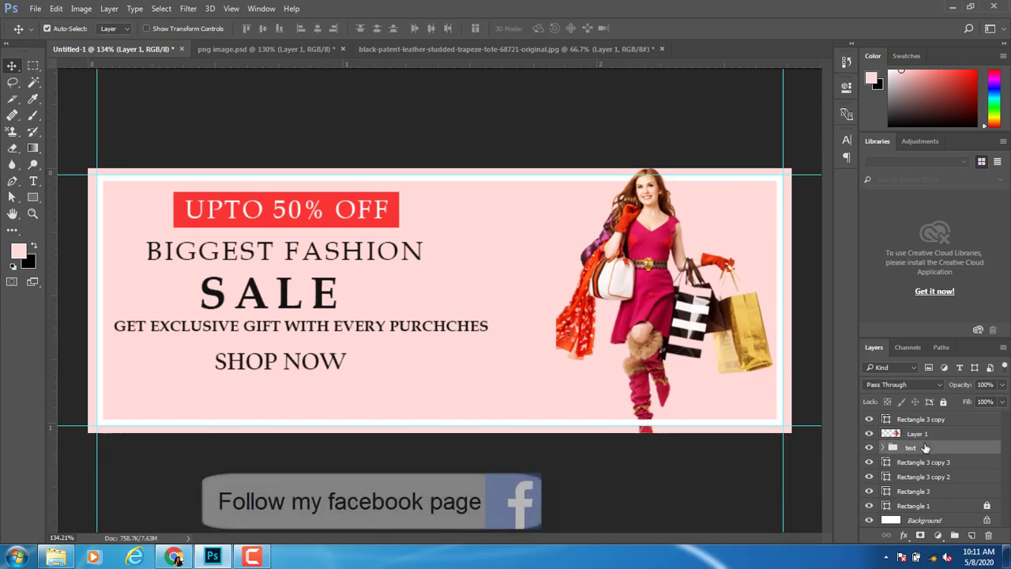
{"action": "key", "text": "ctrl+t"}
{"action": "left_click_drag", "start_coordinate": [115, 191], "coordinate": [142, 205]}
{"action": "key", "text": "shift+Right"}
{"action": "key", "text": "shift+Right"}
{"action": "key", "text": "shift+Right"}
{"action": "key", "text": "shift+Right"}
{"action": "key", "text": "shift+Right"}
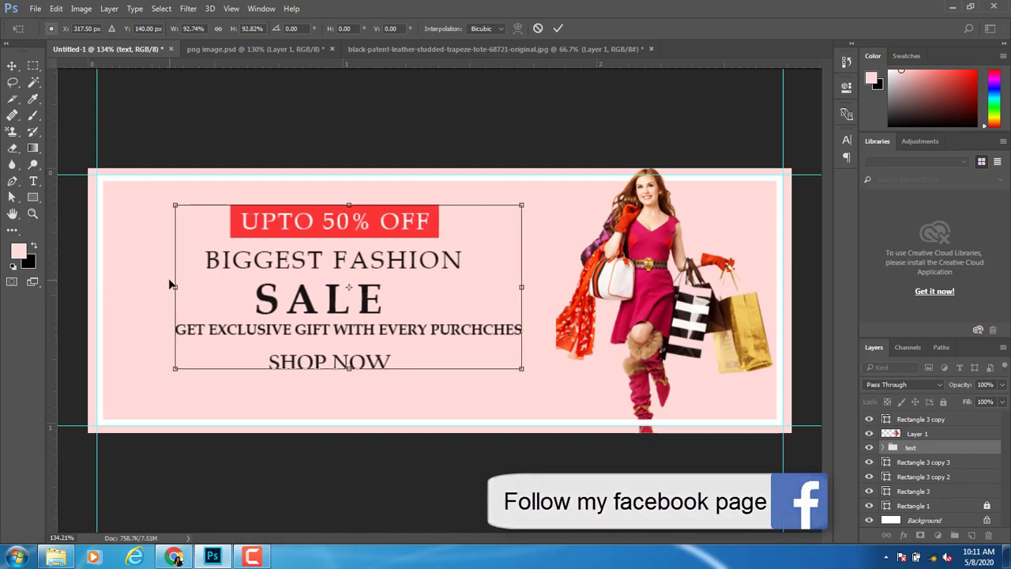
{"action": "key", "text": "shift+Up"}
{"action": "key", "text": "Return"}
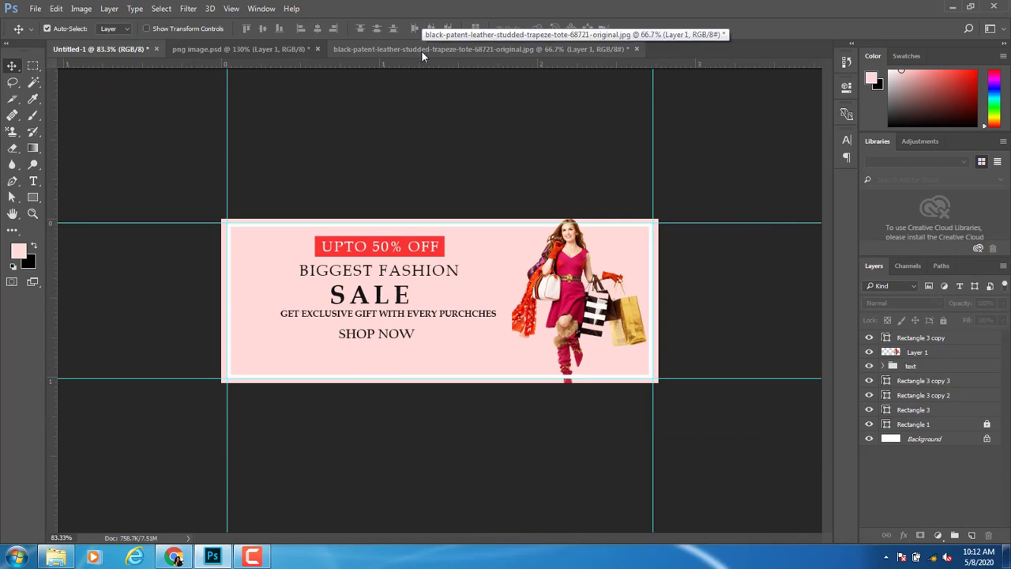
Bring the black handbag image into the banner and scale it down to about 34% over the left half
{"action": "left_click", "coordinate": [421, 49]}
{"action": "left_click_drag", "start_coordinate": [417, 298], "coordinate": [515, 320]}
{"action": "key", "text": "ctrl"}
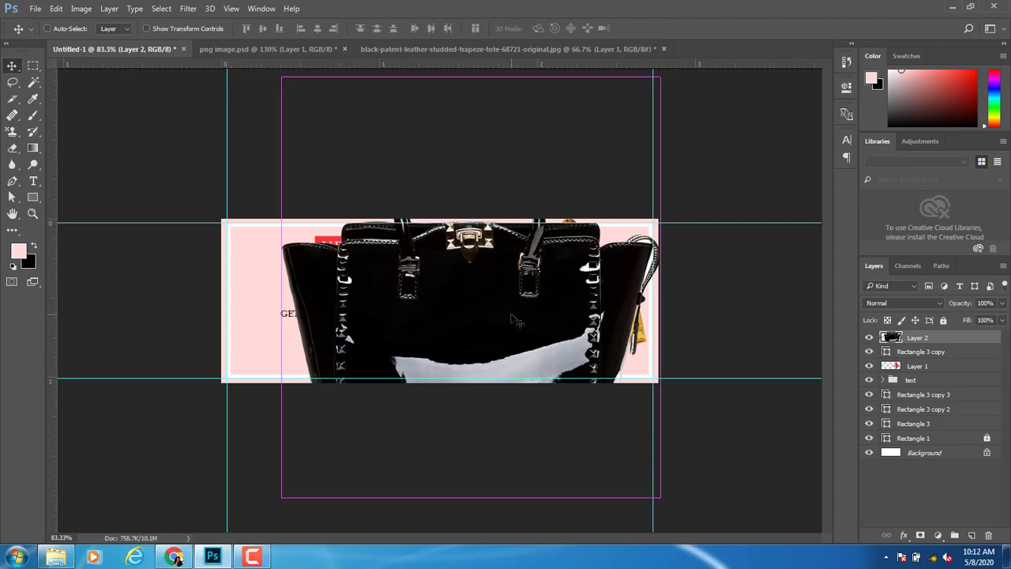
{"action": "key", "text": "ctrl+t"}
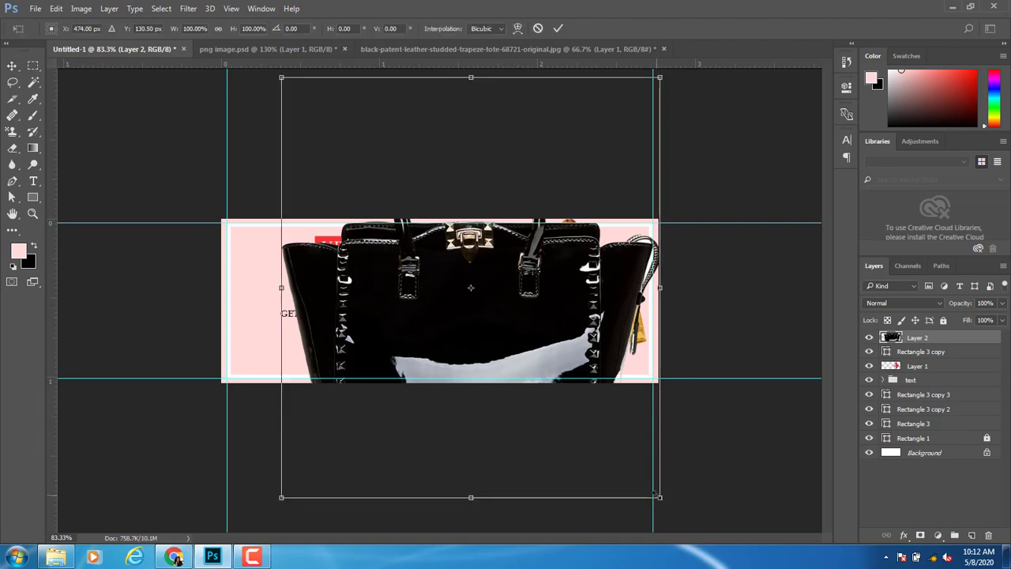
{"action": "left_click_drag", "start_coordinate": [655, 496], "coordinate": [488, 306]}
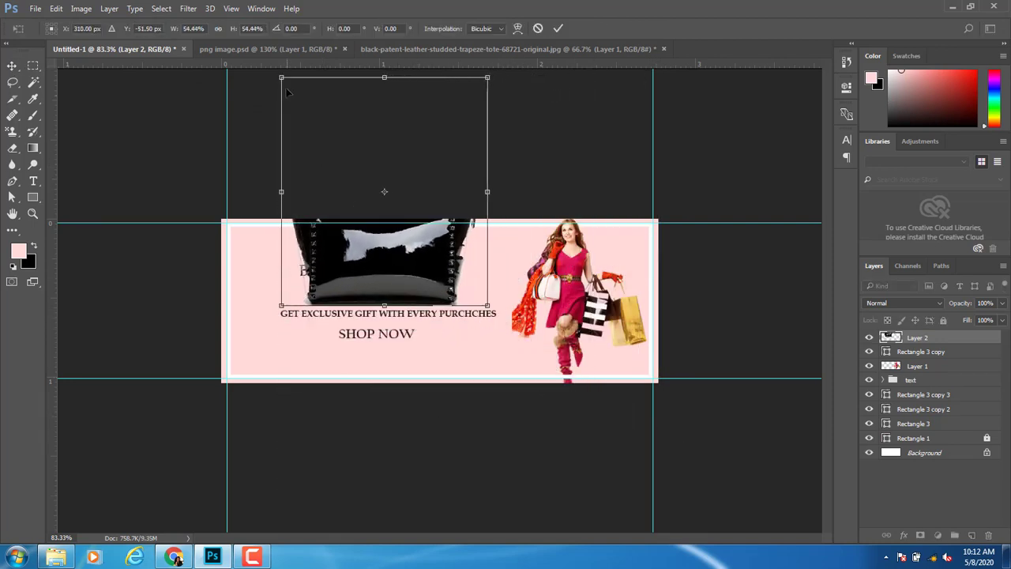
{"action": "left_click_drag", "start_coordinate": [282, 76], "coordinate": [325, 125]}
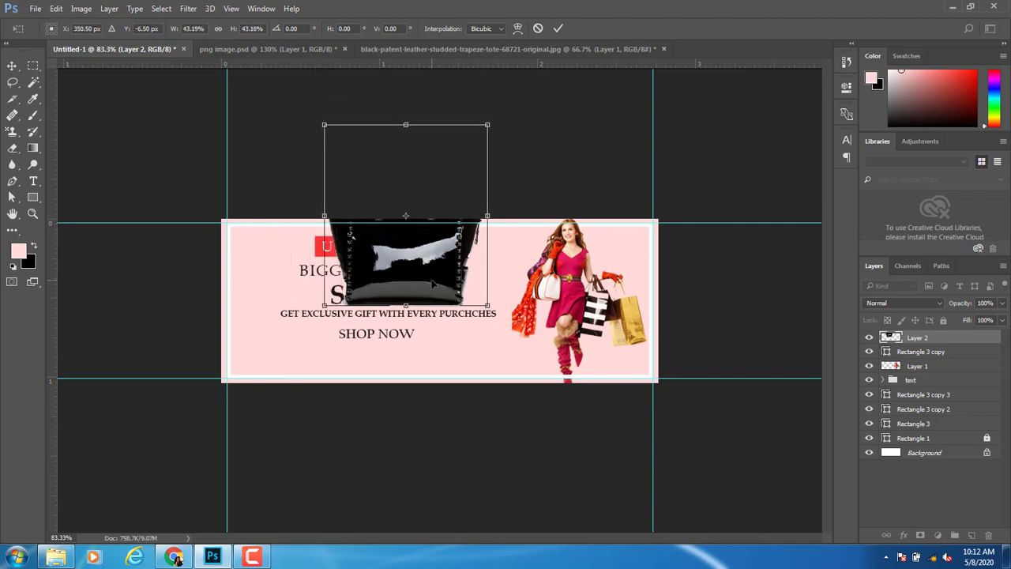
{"action": "left_click_drag", "start_coordinate": [432, 284], "coordinate": [345, 375]}
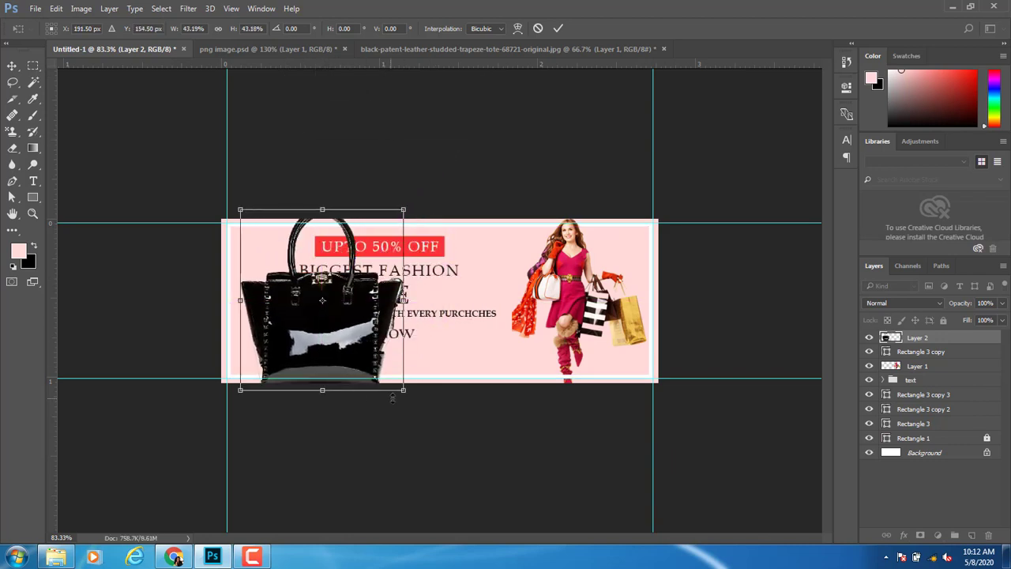
{"action": "left_click_drag", "start_coordinate": [403, 389], "coordinate": [369, 352]}
{"action": "scroll", "coordinate": [366, 346], "scroll_direction": "up", "scroll_amount": 5}
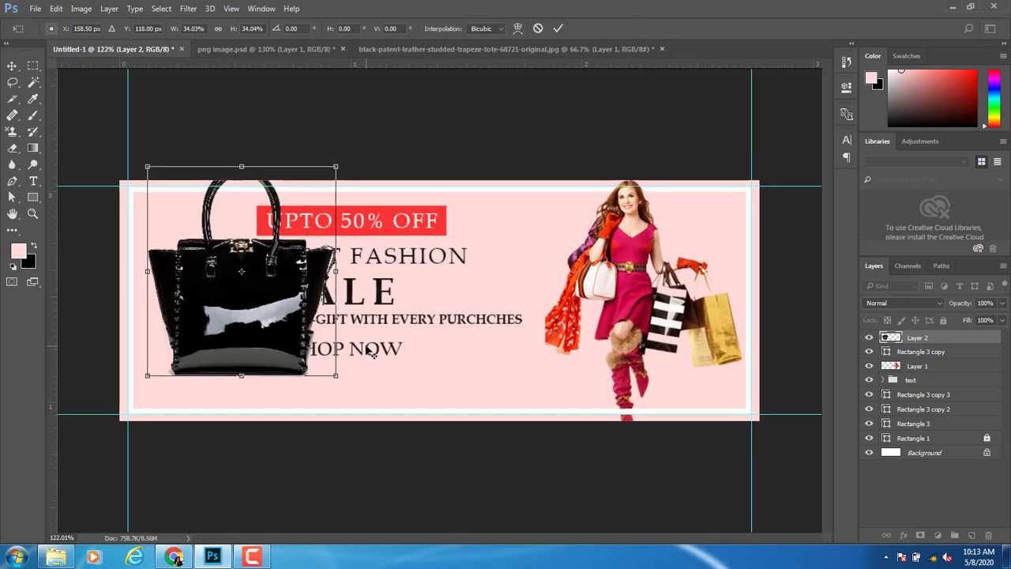
Rotate the handbag 30°, reduce it to about 29% and place it in the banner's lower-left corner, partly cropped by the edges
{"action": "left_click_drag", "start_coordinate": [337, 157], "coordinate": [362, 236]}
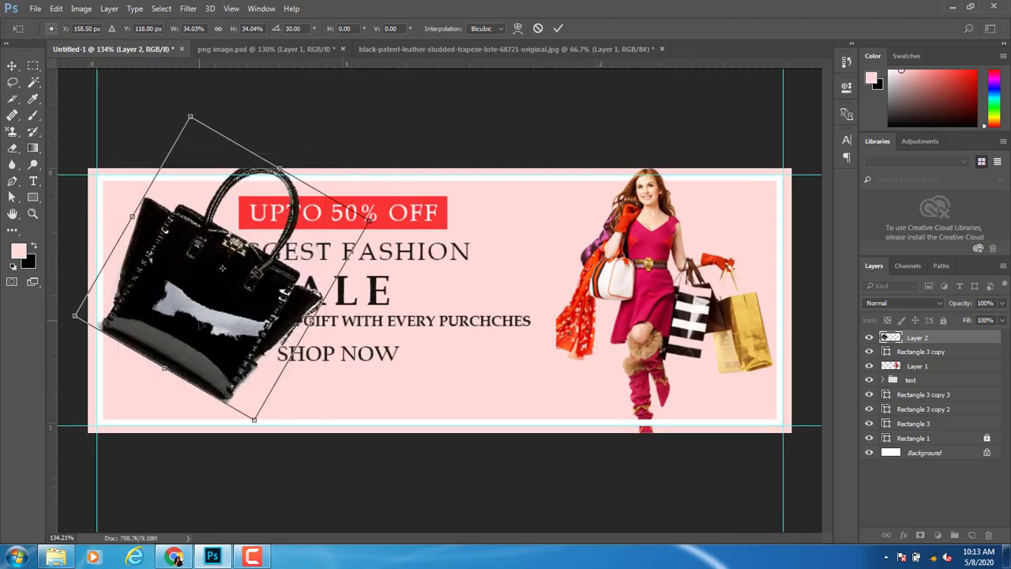
{"action": "left_click_drag", "start_coordinate": [222, 269], "coordinate": [167, 371]}
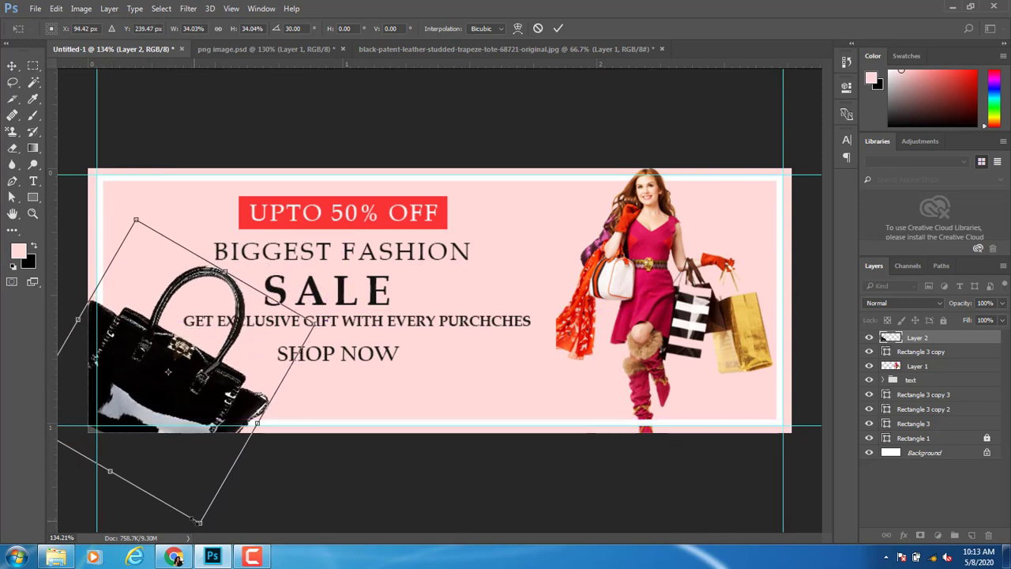
{"action": "left_click_drag", "start_coordinate": [200, 523], "coordinate": [175, 481]}
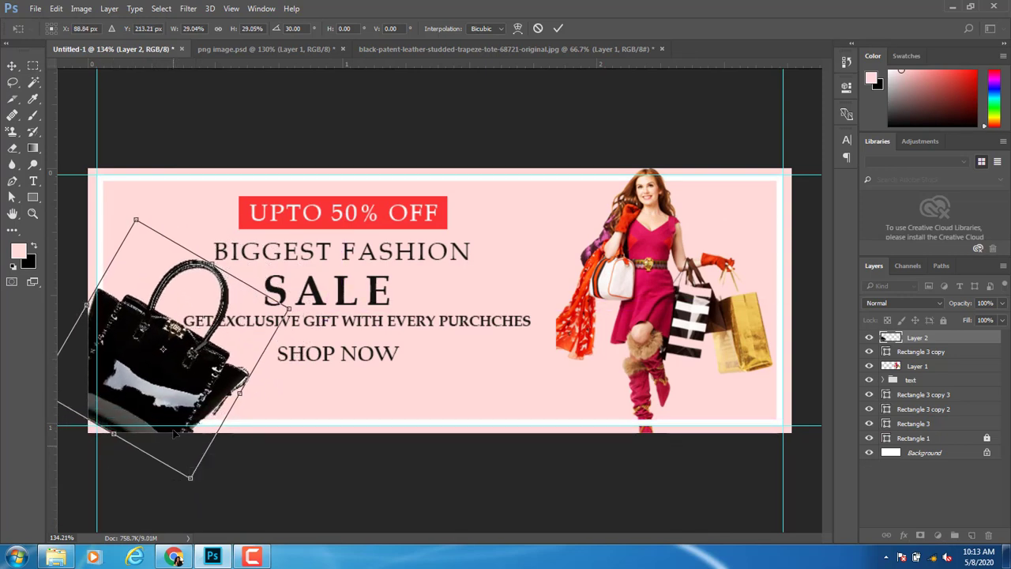
{"action": "left_click_drag", "start_coordinate": [175, 398], "coordinate": [169, 411]}
{"action": "left_click_drag", "start_coordinate": [182, 374], "coordinate": [180, 384]}
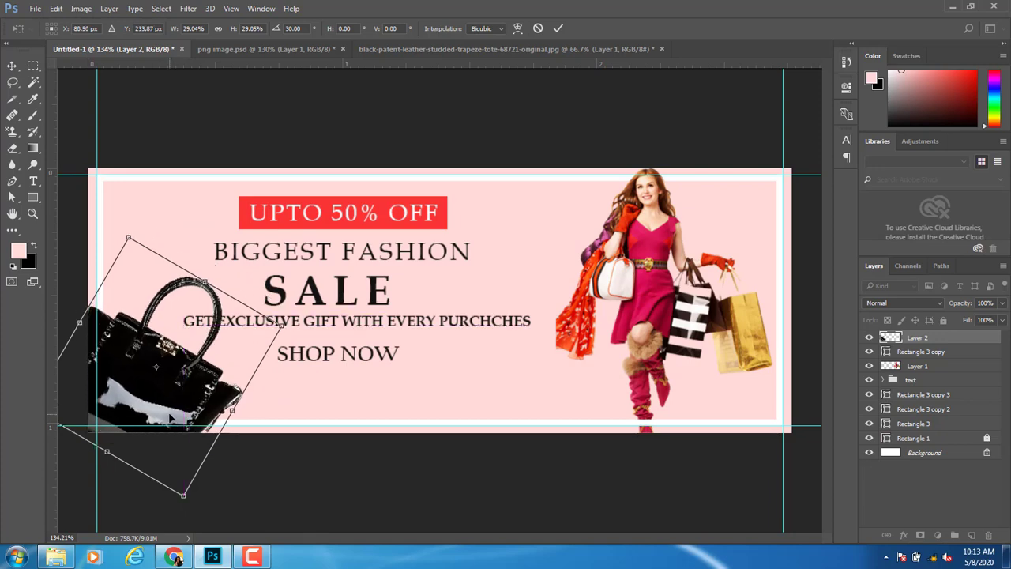
{"action": "scroll", "coordinate": [168, 419], "scroll_direction": "down", "scroll_amount": 2}
{"action": "key", "text": "Return"}
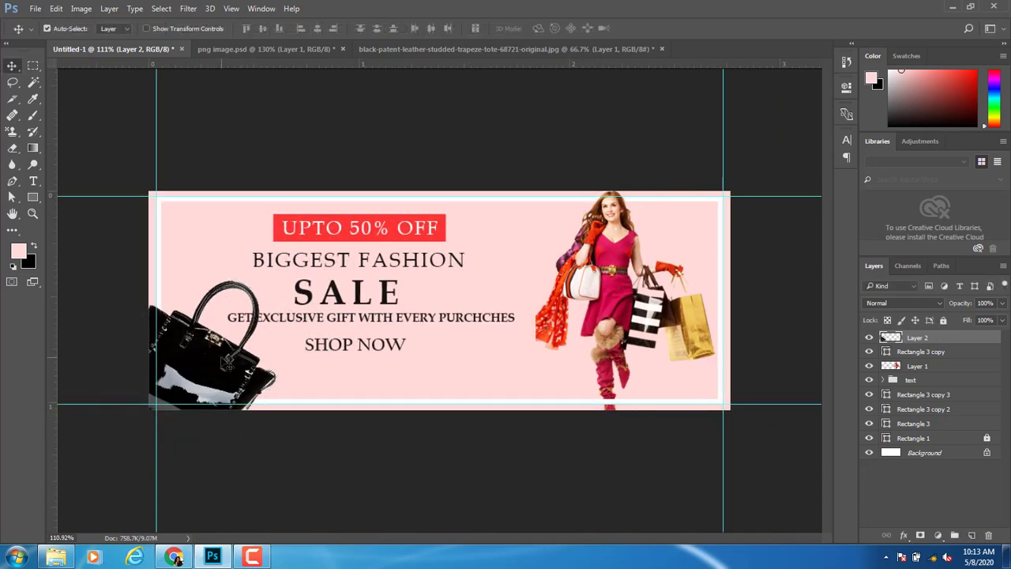
Rotate the handbag another 15°, enlarge it slightly to about 103%, and push it further into the banner's lower-left corner
{"action": "key", "text": "ctrl+t"}
{"action": "left_click_drag", "start_coordinate": [227, 364], "coordinate": [217, 382]}
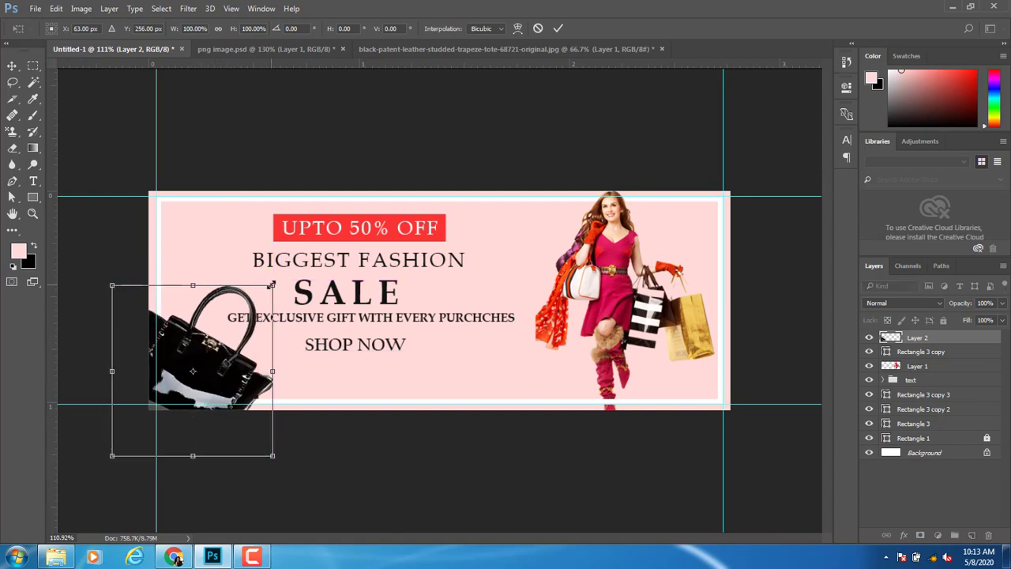
{"action": "left_click_drag", "start_coordinate": [271, 285], "coordinate": [292, 286]}
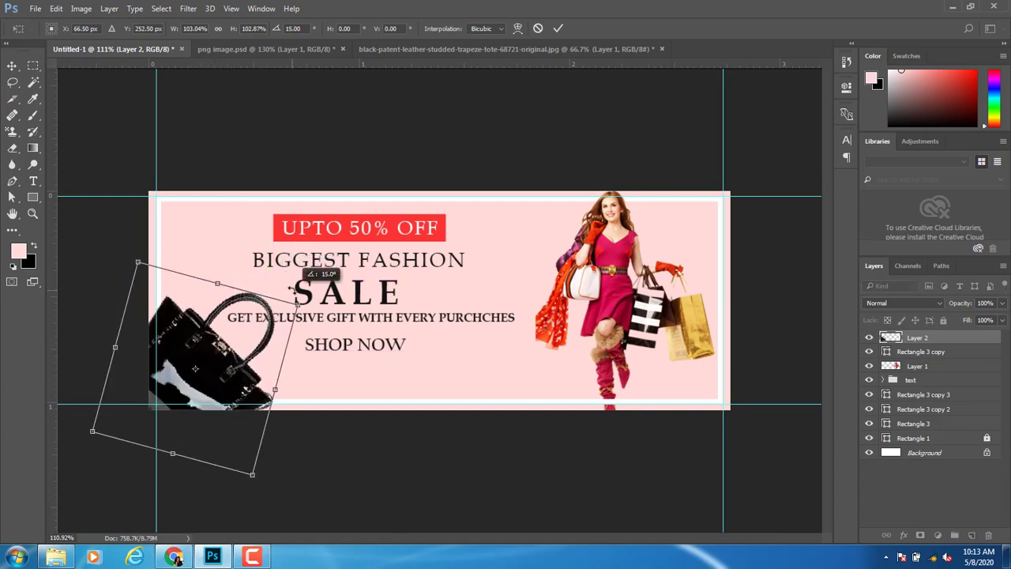
{"action": "left_click_drag", "start_coordinate": [229, 352], "coordinate": [213, 361]}
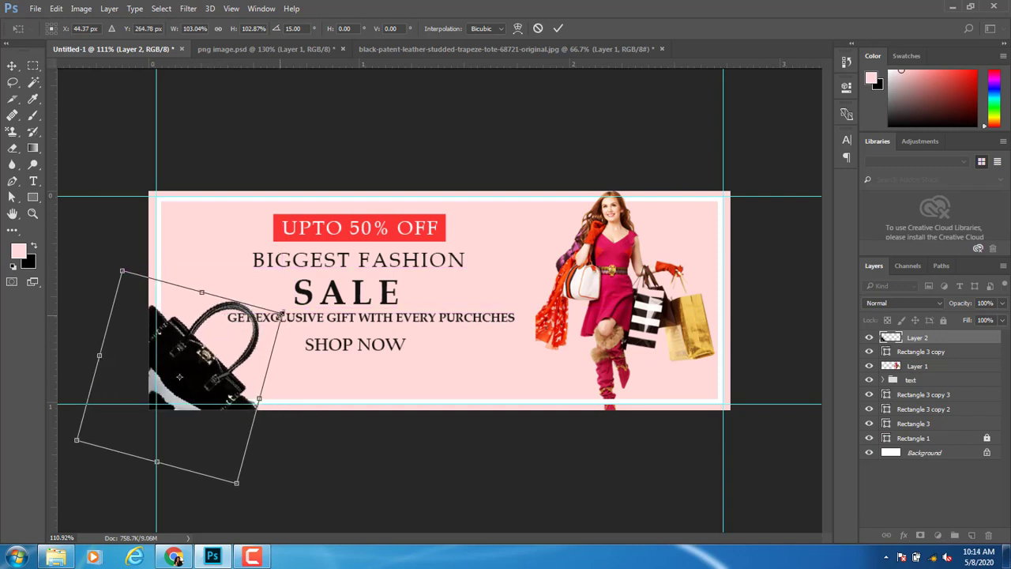
{"action": "left_click_drag", "start_coordinate": [282, 313], "coordinate": [287, 310]}
{"action": "key", "text": "Return"}
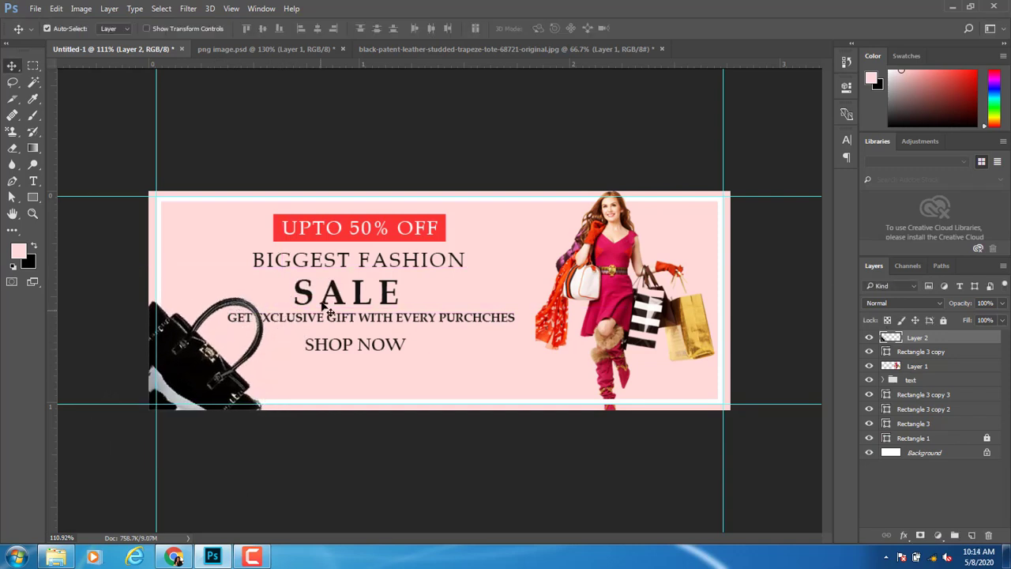
Move the whole text group 20 px to the right, away from the handbag
{"action": "left_click", "coordinate": [943, 380]}
{"action": "key", "text": "ctrl+t"}
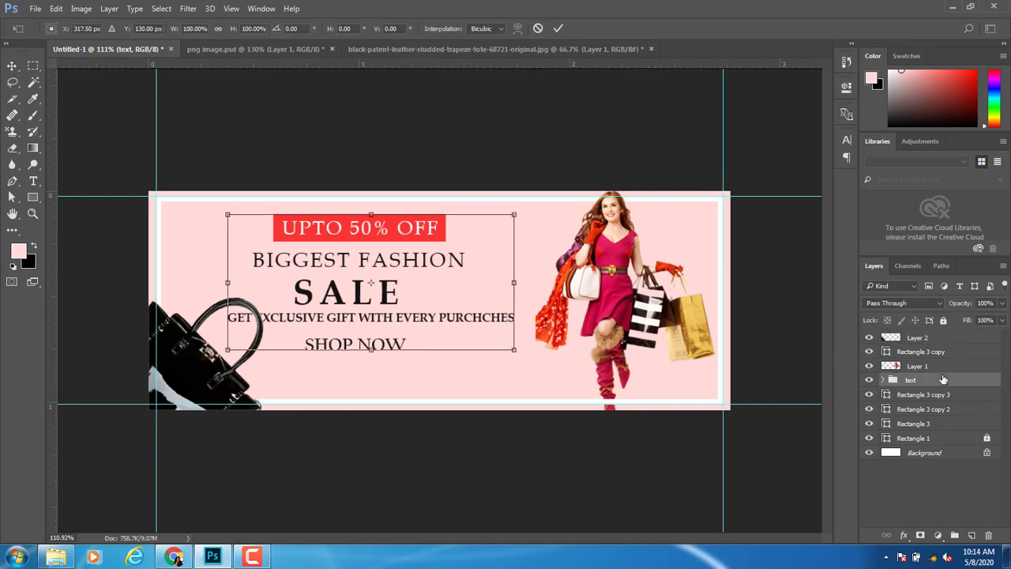
{"action": "key", "text": "shift+Right"}
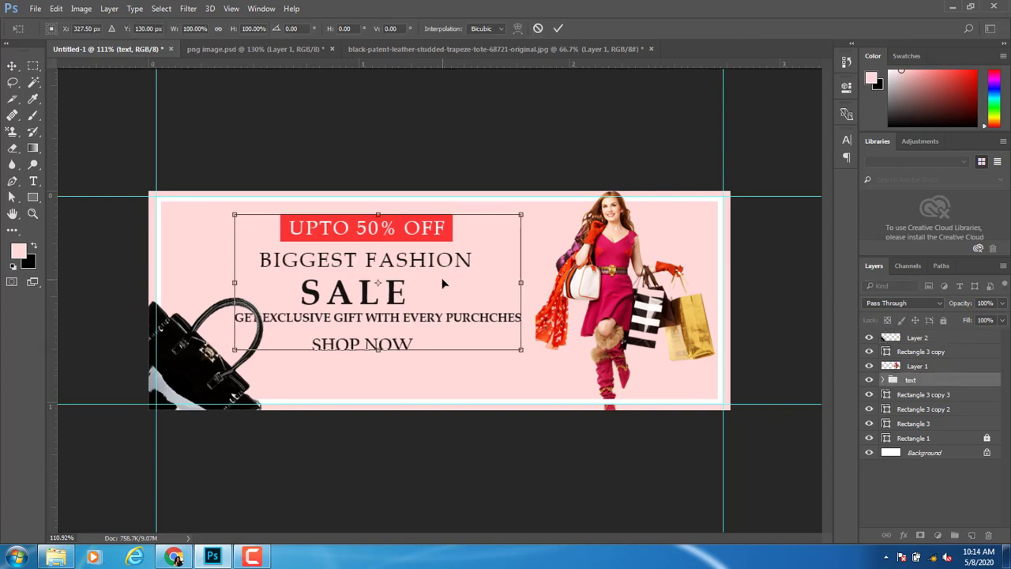
{"action": "key", "text": "shift+Right"}
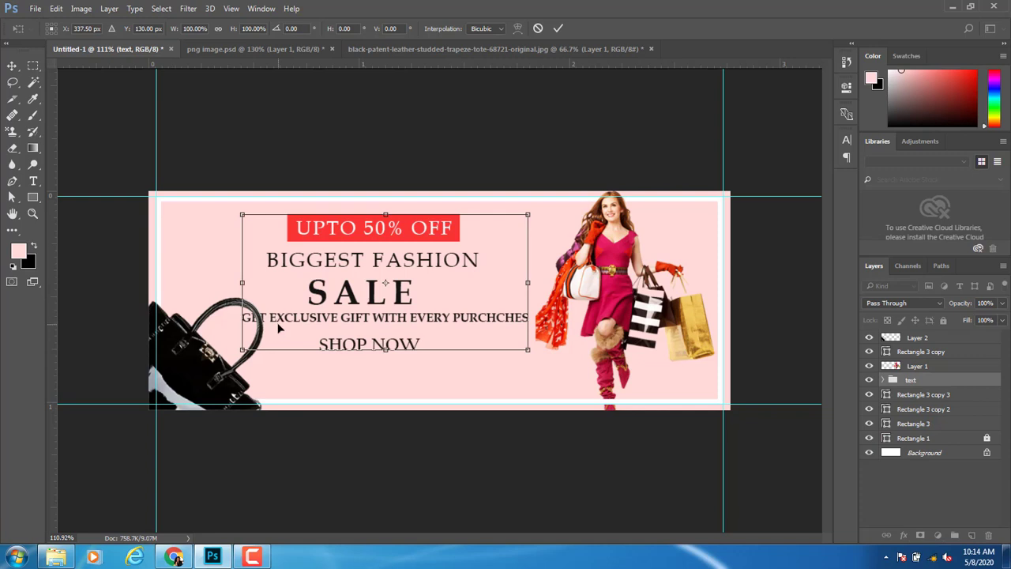
{"action": "key", "text": "Return"}
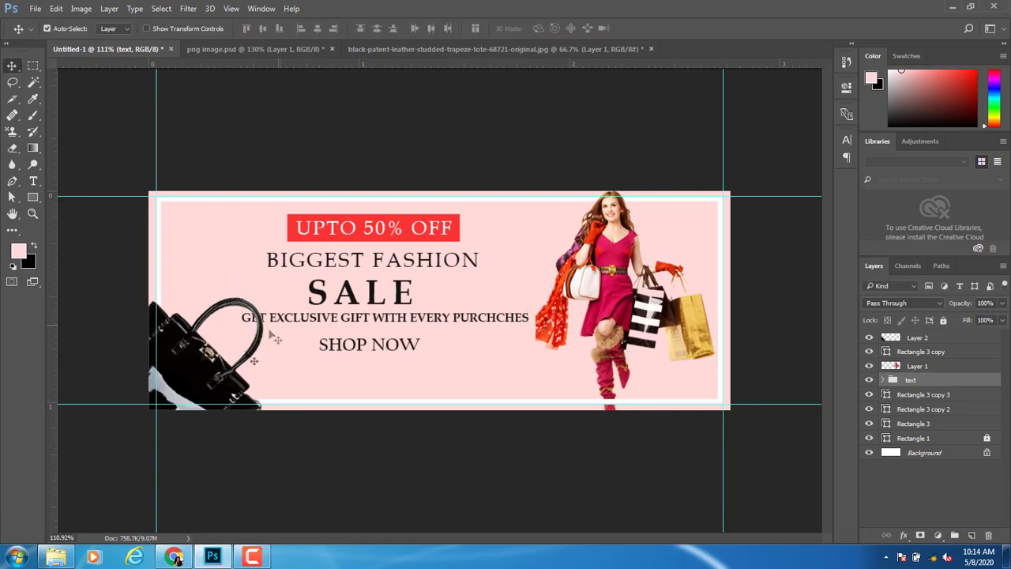
Scale the handbag down slightly and readjust its position in the banner's lower-left corner
{"action": "left_click", "coordinate": [223, 376], "text": "ctrl"}
{"action": "key", "text": "ctrl+t"}
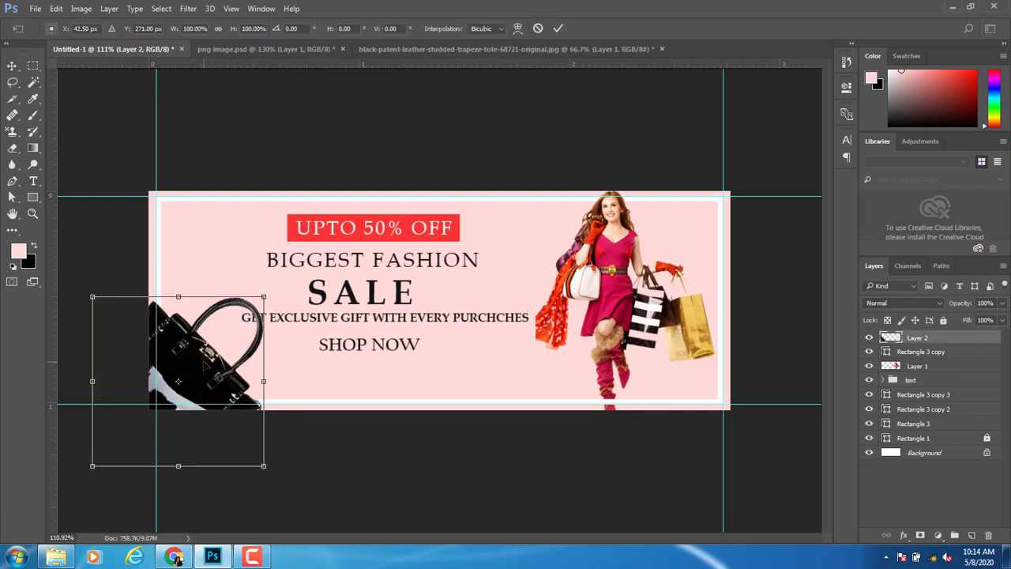
{"action": "key", "text": "Return"}
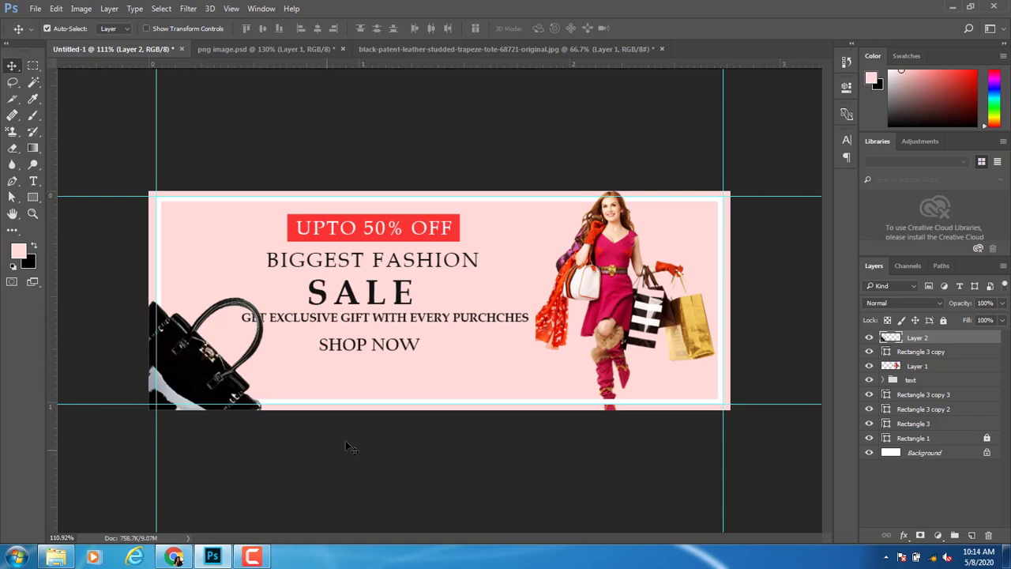
{"action": "key", "text": "ctrl+t"}
{"action": "mouse_move", "coordinate": [196, 379]}
{"action": "left_mouse_down"}
{"action": "mouse_move", "coordinate": [180, 341]}
{"action": "mouse_move", "coordinate": [199, 373]}
{"action": "left_mouse_up"}
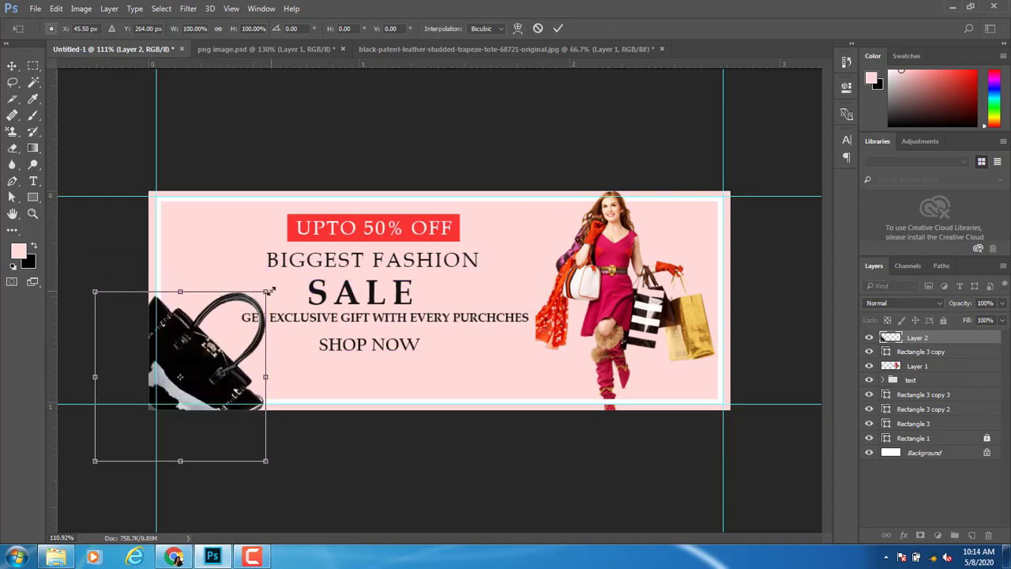
{"action": "left_click_drag", "start_coordinate": [269, 292], "coordinate": [255, 318]}
{"action": "key", "text": "Return"}
Narrow the "Get exclusive gift" line to about 93% width from its left end and nudge it 3 px down
{"action": "left_click", "coordinate": [274, 318]}
{"action": "key", "text": "ctrl+t"}
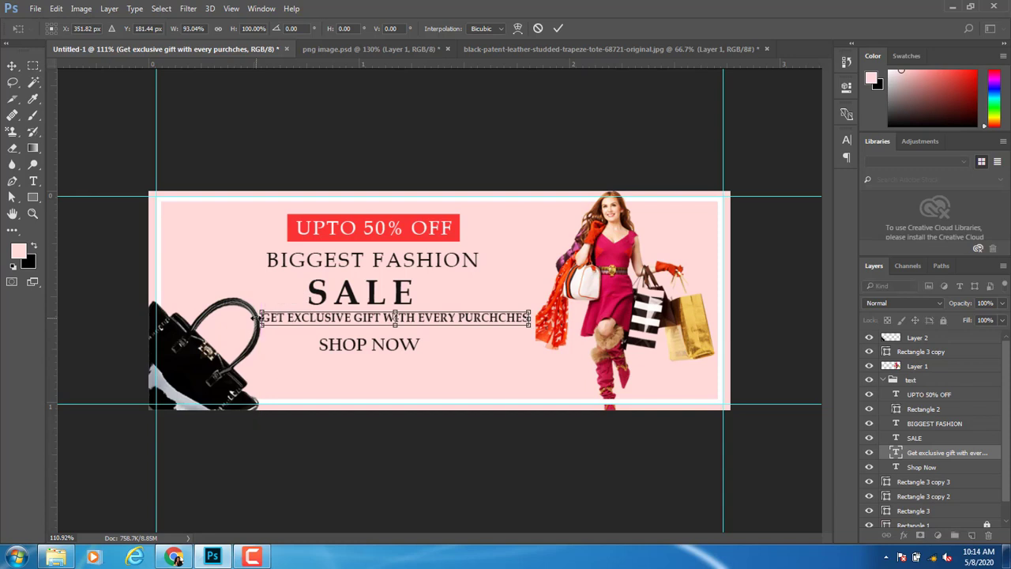
{"action": "key", "text": "Return"}
{"action": "key", "text": "Down"}
{"action": "key", "text": "Down"}
{"action": "key", "text": "Down"}
Shift the SHOP NOW text slightly left and down and recolour it bright red (H 4, S 92, B 97)
{"action": "left_click_drag", "start_coordinate": [366, 341], "coordinate": [355, 345]}
{"action": "key", "text": "t"}
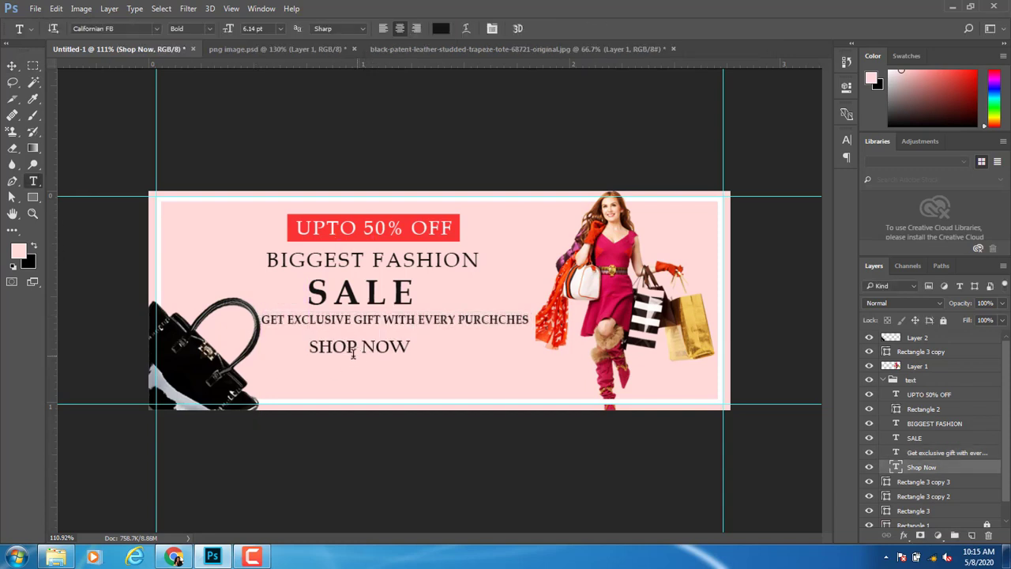
{"action": "left_click", "coordinate": [312, 345]}
{"action": "key", "text": "ctrl+a"}
{"action": "left_click", "coordinate": [847, 140]}
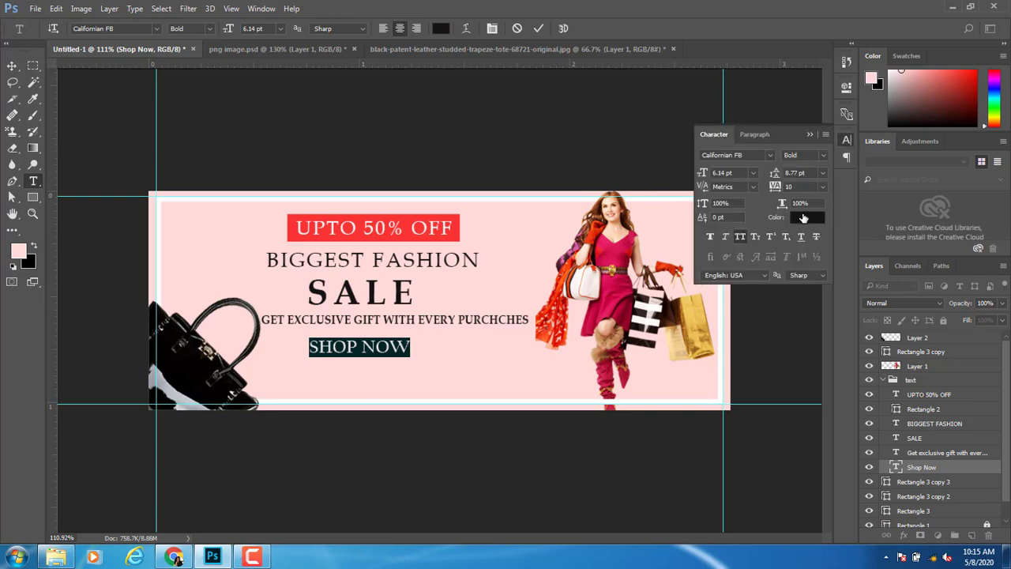
{"action": "left_click", "coordinate": [804, 218]}
{"action": "left_click_drag", "start_coordinate": [421, 289], "coordinate": [606, 344]}
{"action": "left_click", "coordinate": [582, 379]}
{"action": "left_click", "coordinate": [602, 376]}
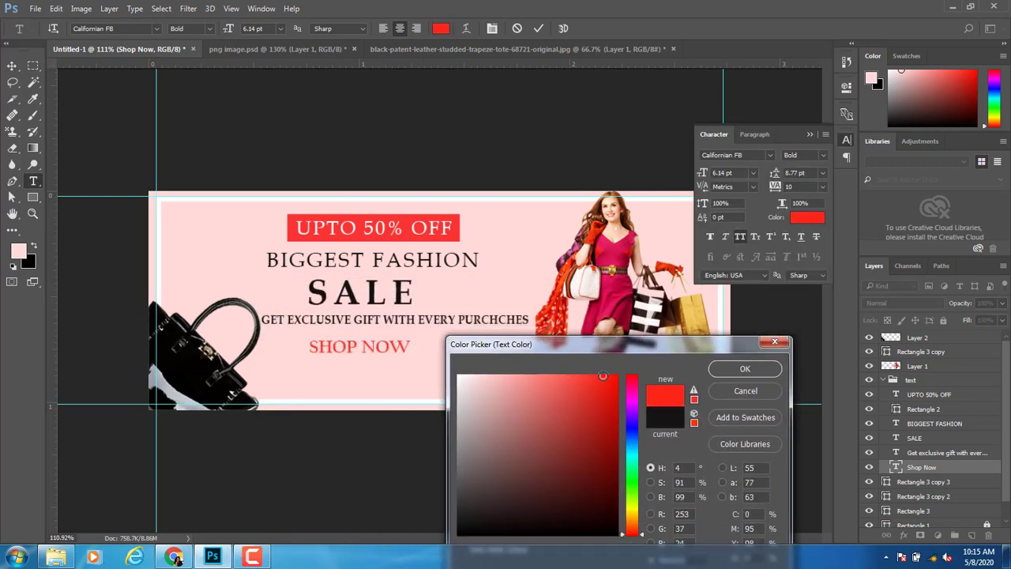
{"action": "left_click", "coordinate": [745, 368]}
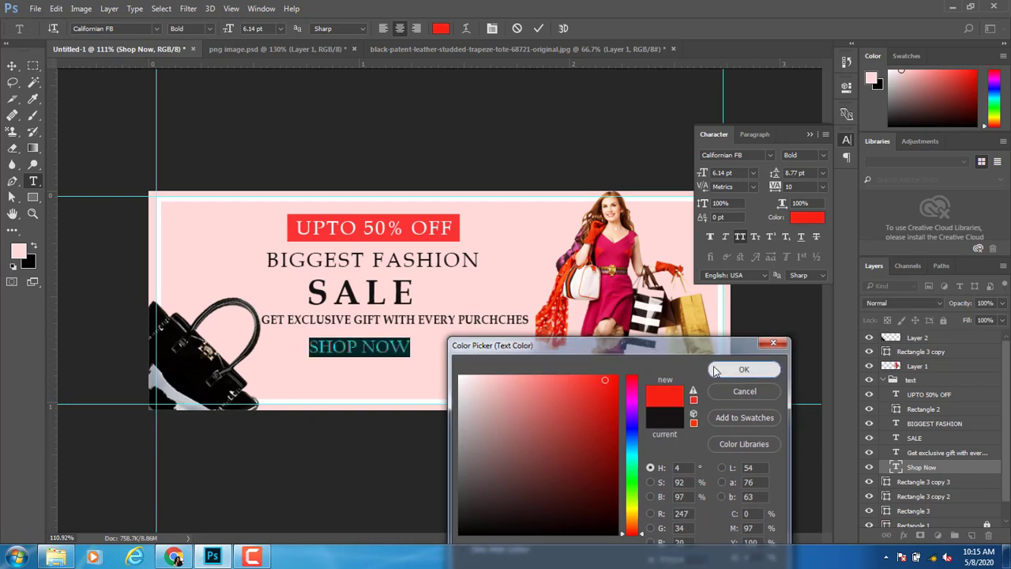
{"action": "left_click", "coordinate": [810, 136]}
{"action": "left_click", "coordinate": [12, 65]}
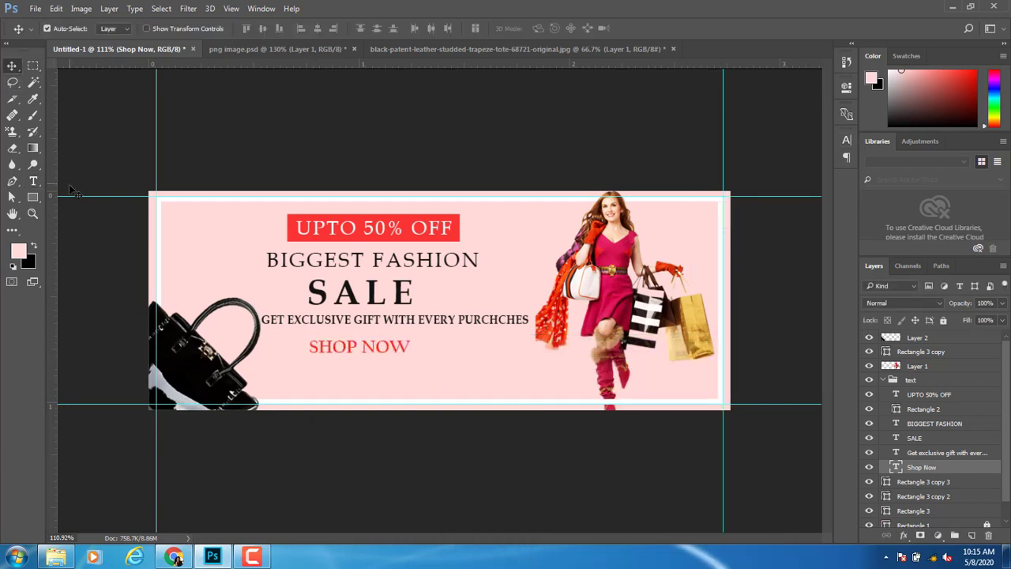
Draw a thin rectangle about 149 × 7 px beneath SHOP NOW and fill it with black
{"action": "left_click", "coordinate": [33, 198]}
{"action": "left_click_drag", "start_coordinate": [307, 362], "coordinate": [411, 360]}
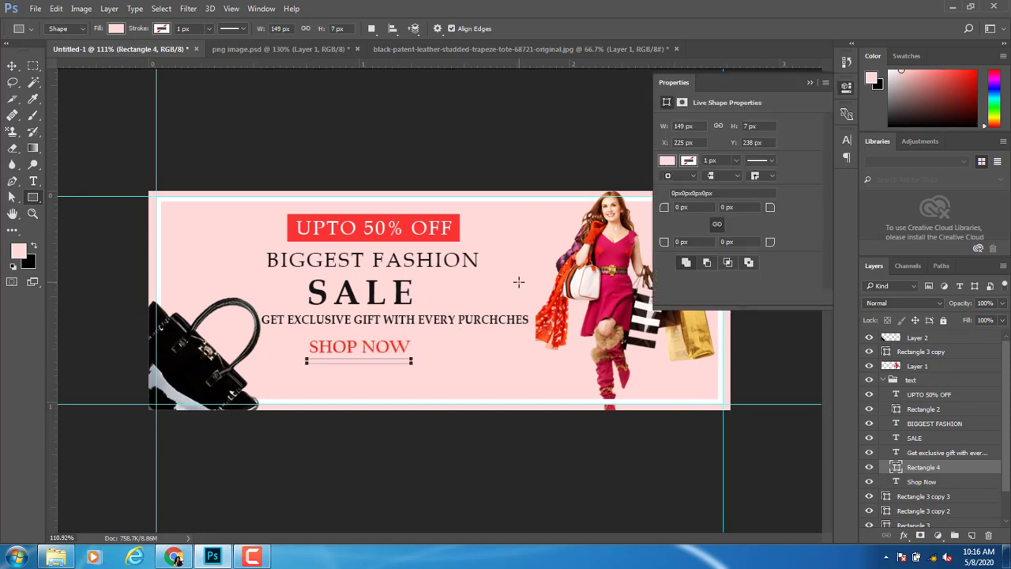
{"action": "left_click", "coordinate": [667, 160]}
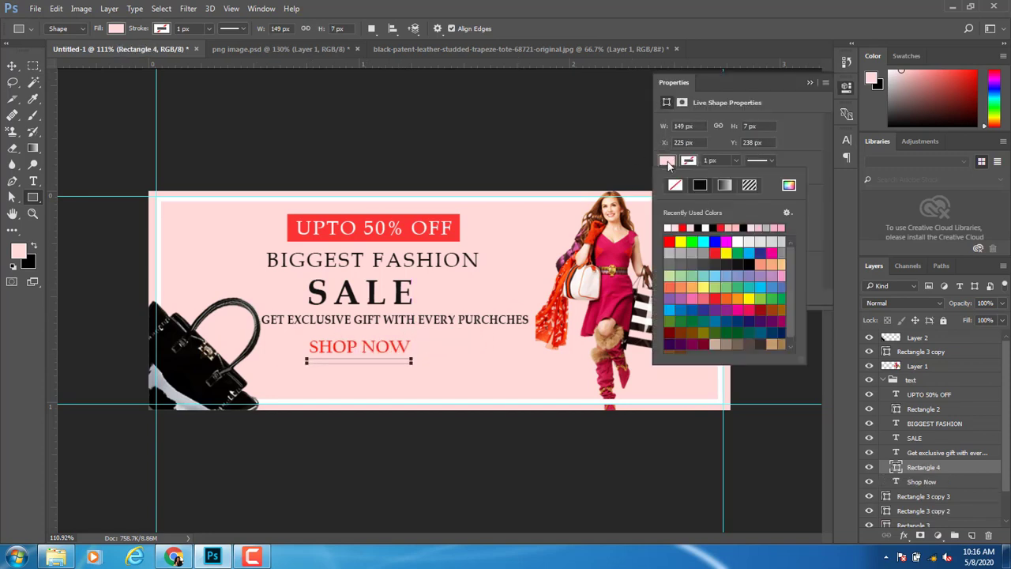
{"action": "left_click", "coordinate": [698, 227]}
{"action": "left_click", "coordinate": [401, 152]}
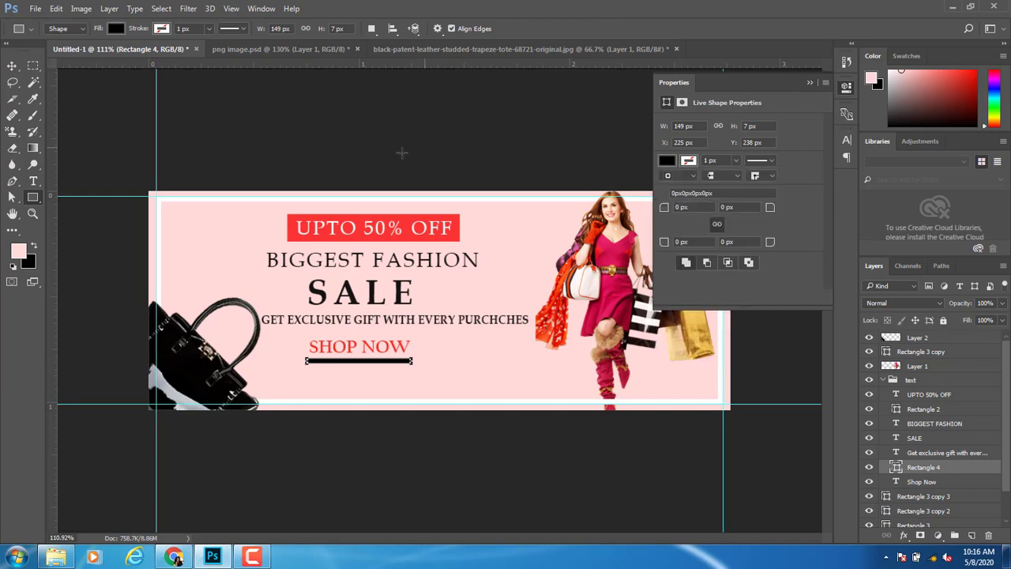
{"action": "left_click", "coordinate": [817, 87]}
Shorten the black underline bar slightly and lower it a little beneath SHOP NOW
{"action": "key", "text": "ctrl+t"}
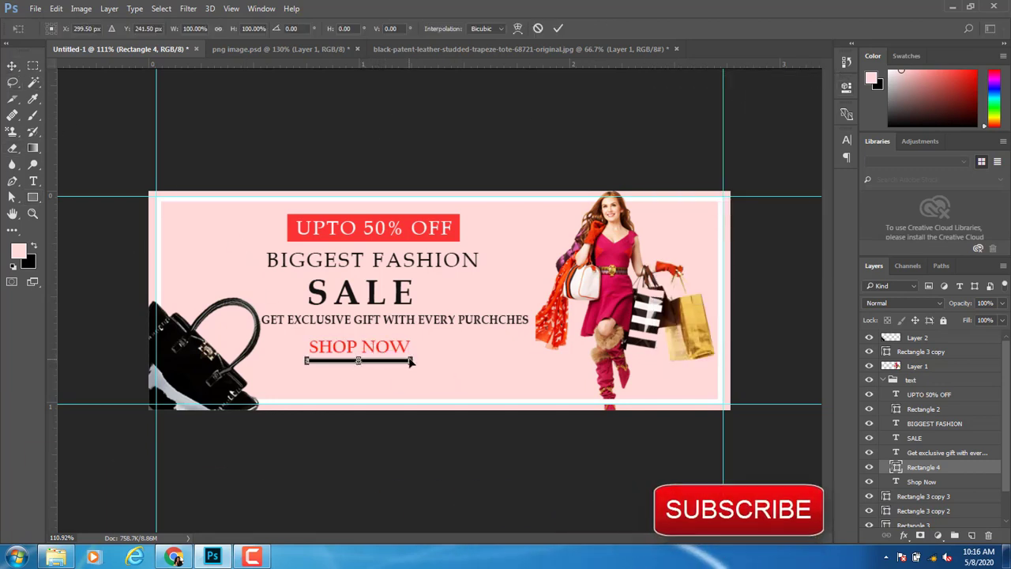
{"action": "left_click_drag", "start_coordinate": [410, 361], "coordinate": [408, 361]}
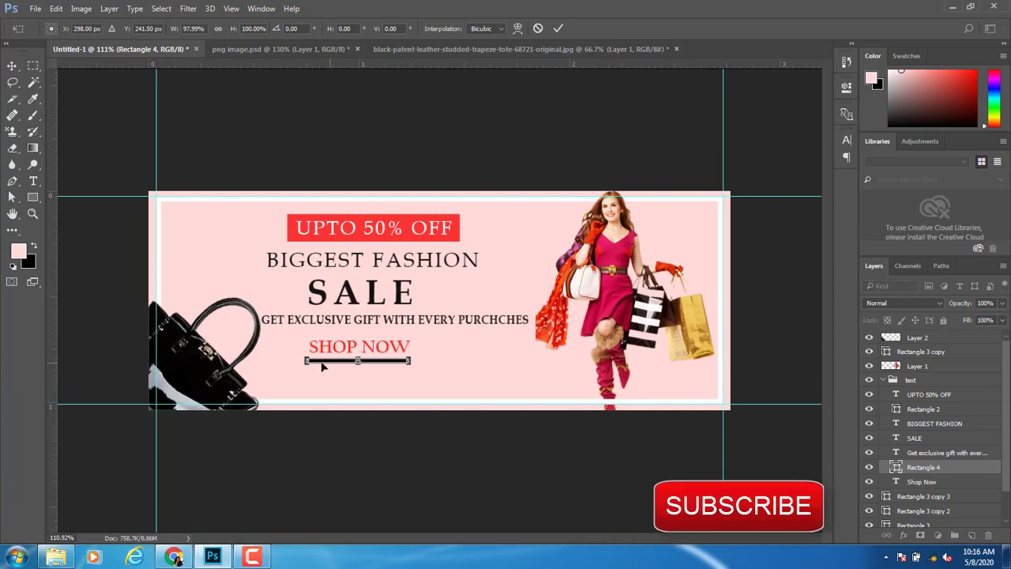
{"action": "left_click_drag", "start_coordinate": [307, 361], "coordinate": [356, 374]}
{"action": "key", "text": "Return"}
Move the SHOP NOW text 10 px down and its black underline bar 8 px down
{"action": "left_click", "coordinate": [360, 356]}
{"action": "key", "text": "shift+Down"}
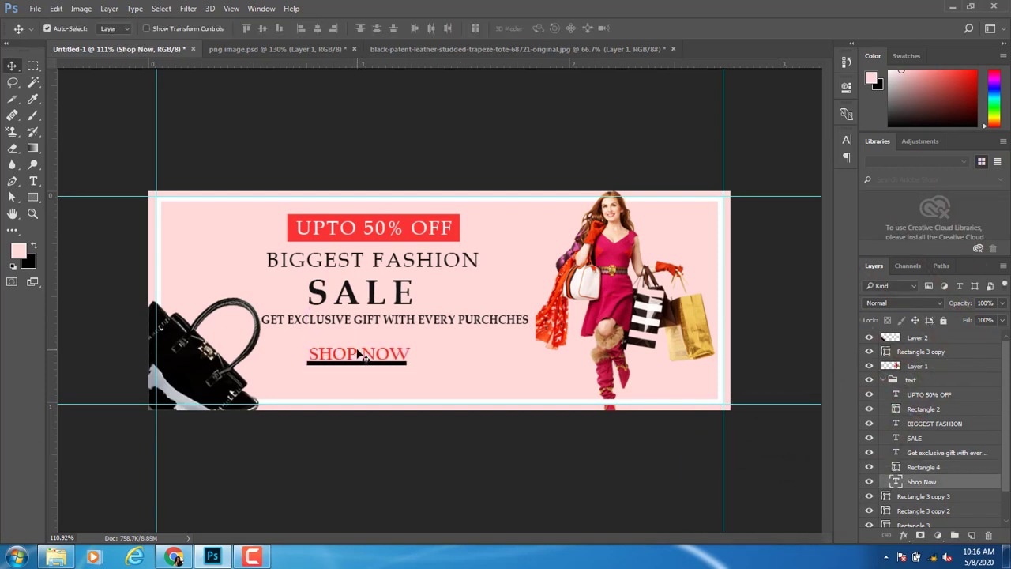
{"action": "left_click", "coordinate": [362, 366]}
{"action": "key", "text": "Down"}
{"action": "key", "text": "Down"}
{"action": "key", "text": "Down"}
{"action": "key", "text": "Down"}
{"action": "key", "text": "Down"}
{"action": "key", "text": "Down"}
{"action": "key", "text": "Down"}
{"action": "key", "text": "Down"}
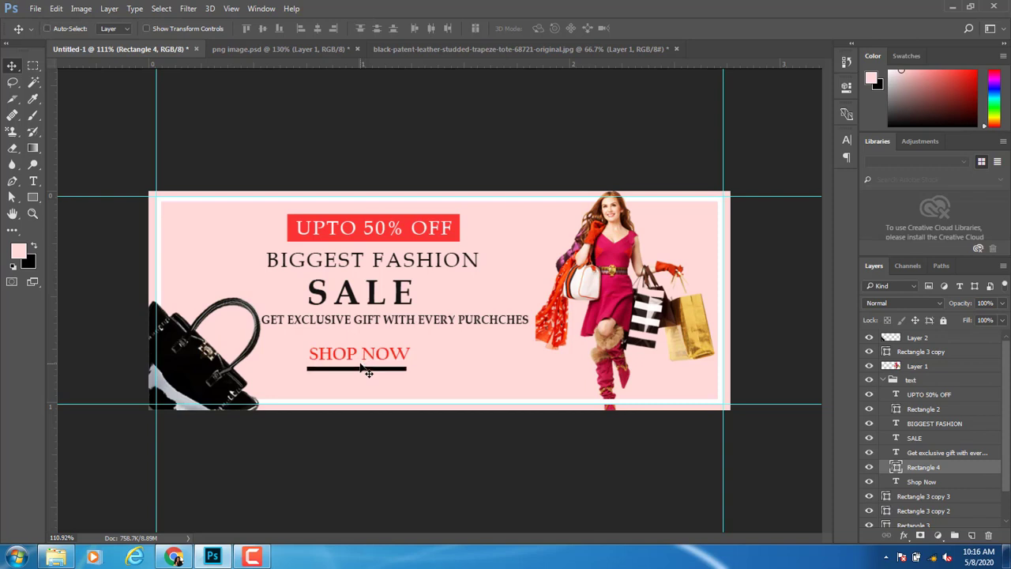
Shorten the black underline bar from its left end and align its horizontal centre with the SHOP NOW text
{"action": "key", "text": "ctrl+t"}
{"action": "key", "text": "Return"}
{"action": "key", "text": "ctrl+t"}
{"action": "left_click_drag", "start_coordinate": [307, 368], "coordinate": [312, 368]}
{"action": "key", "text": "Return"}
{"action": "left_click", "coordinate": [921, 480], "text": "ctrl"}
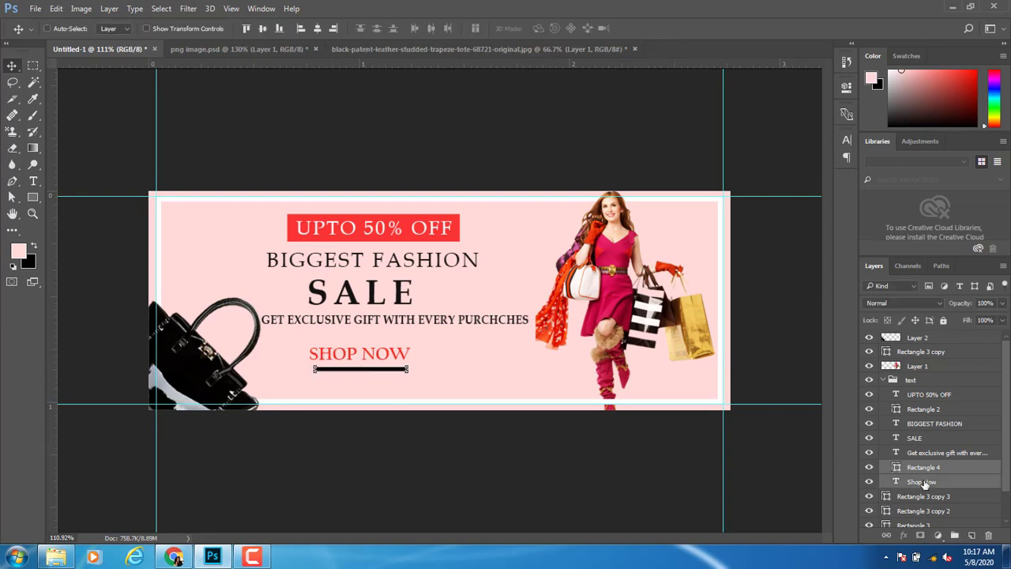
{"action": "left_click", "coordinate": [316, 28]}
Nudge SALE slightly to the right and the "Get exclusive gift" line slightly down
{"action": "left_click_drag", "start_coordinate": [360, 289], "coordinate": [367, 323]}
Readjust the handbag's size very slightly and nudge the woman's image slightly to the right
{"action": "left_click", "coordinate": [193, 355]}
{"action": "key", "text": "ctrl+t"}
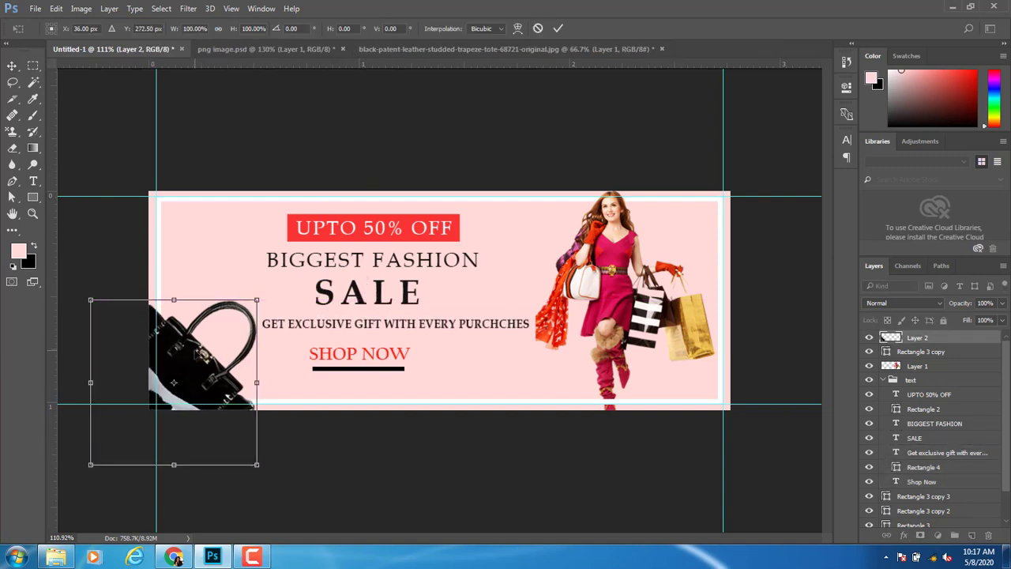
{"action": "key", "text": "Return"}
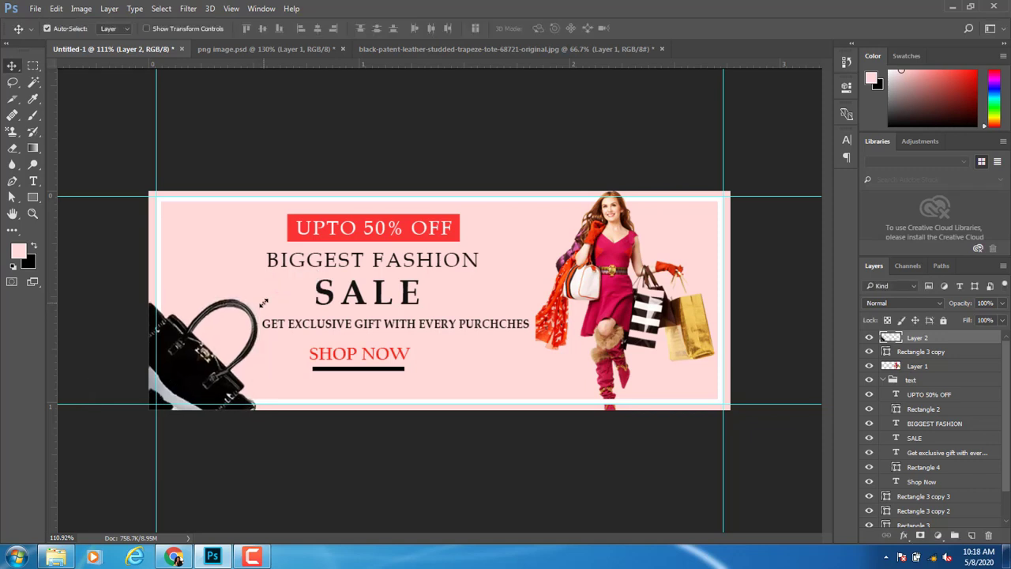
{"action": "left_click_drag", "start_coordinate": [586, 298], "coordinate": [589, 299]}
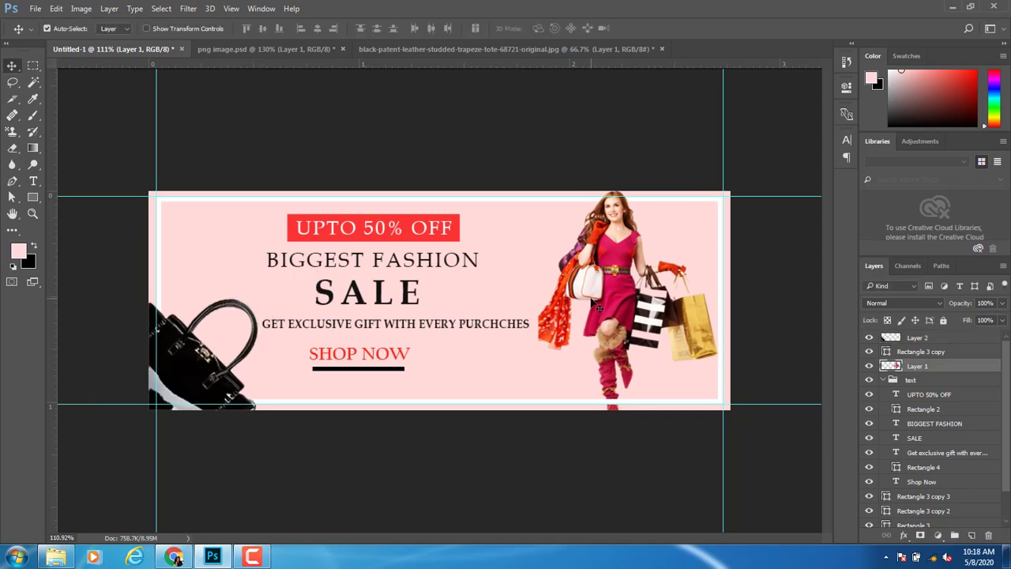